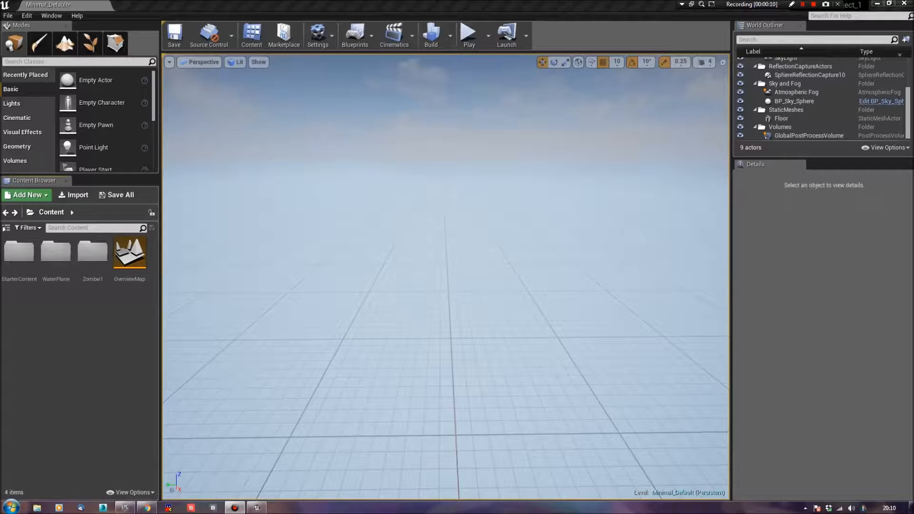
Create a new level from the Empty Level template, discarding the unsaved changes to Minimal_Default
{"action": "left_click", "coordinate": [8, 15]}
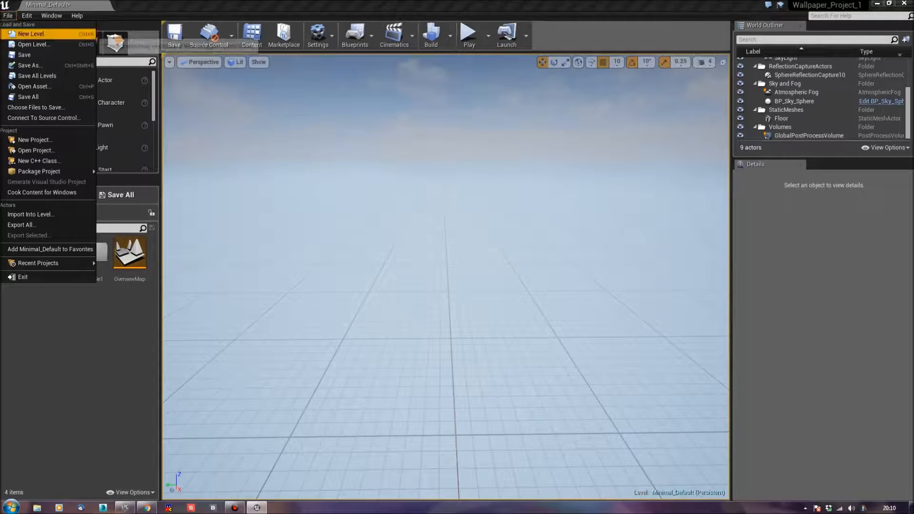
{"action": "left_click", "coordinate": [32, 33]}
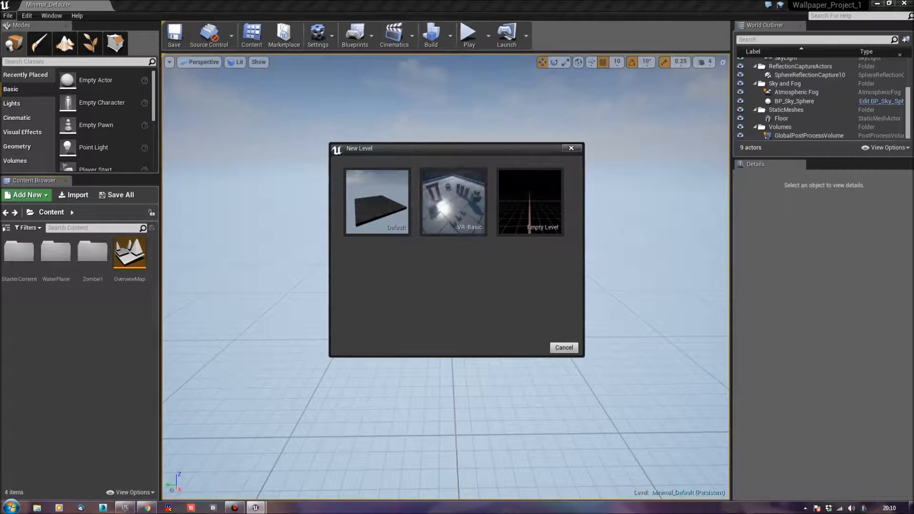
{"action": "left_click", "coordinate": [530, 202]}
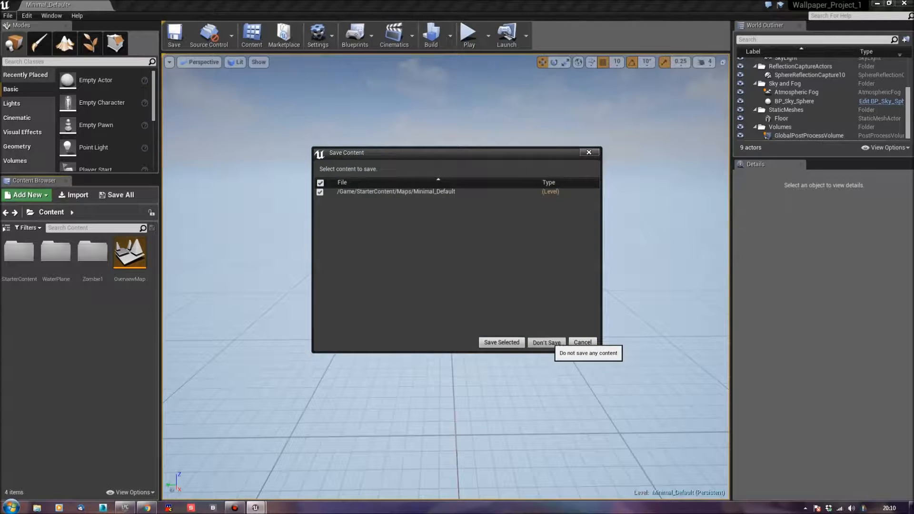
{"action": "left_click", "coordinate": [546, 343]}
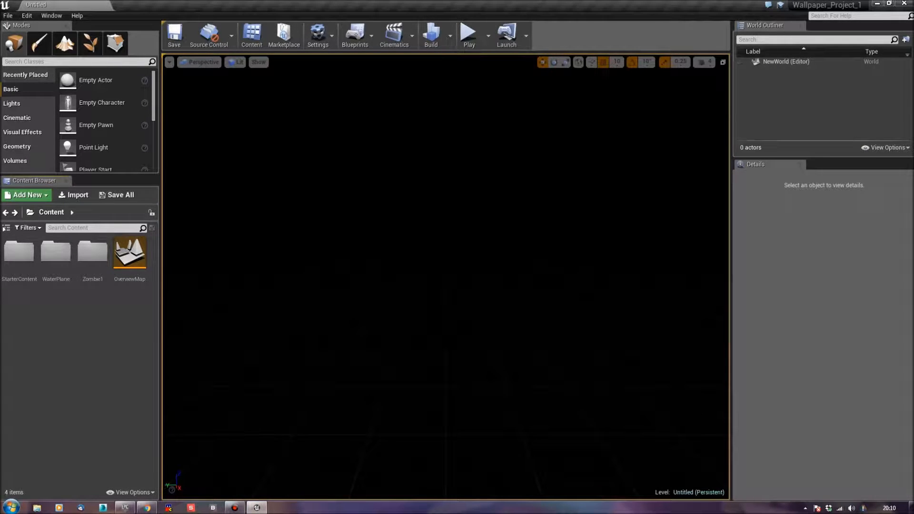
Place the SM_OceanWater mesh from the WaterPlane/Meshes folder into the empty level at about X 490, Y -10, Z -160 cm
{"action": "right_click_drag", "start_coordinate": [546, 343], "coordinate": [547, 378]}
{"action": "key", "text": "g"}
{"action": "key", "text": "g"}
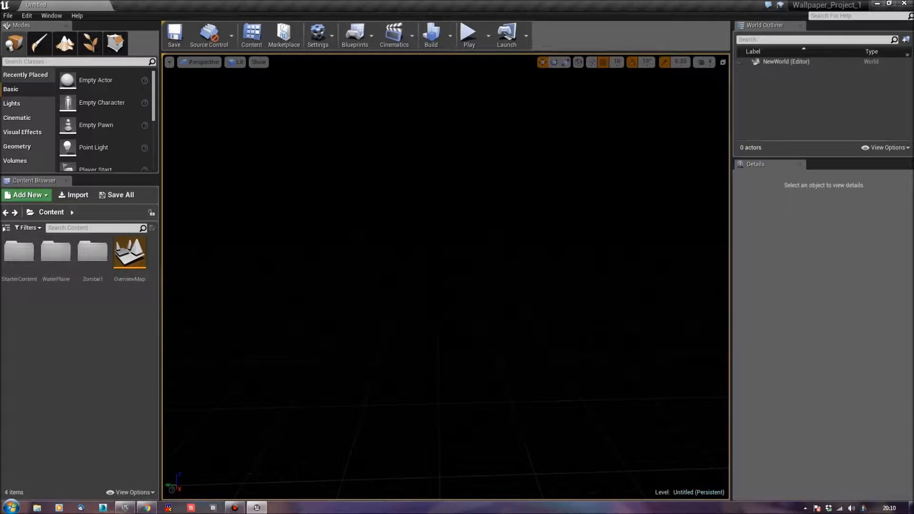
{"action": "left_click", "coordinate": [56, 258]}
{"action": "double_click", "coordinate": [56, 253]}
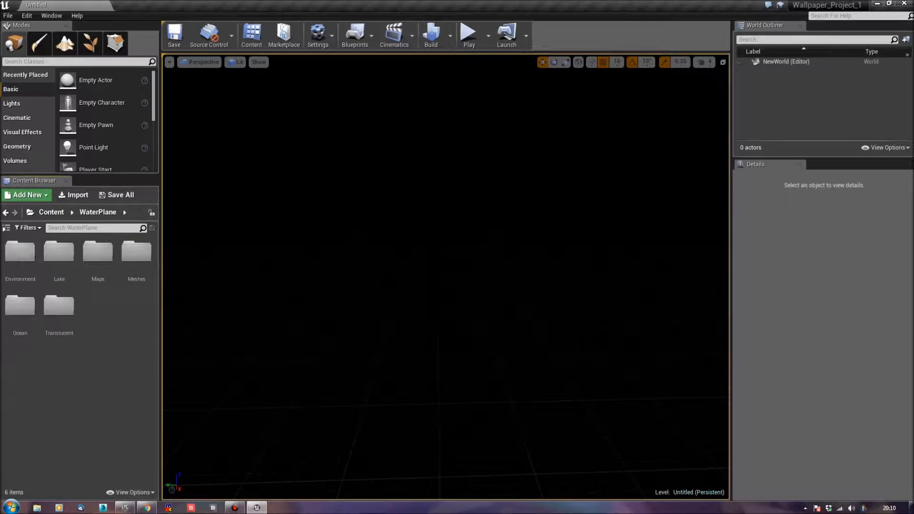
{"action": "left_click", "coordinate": [136, 253]}
{"action": "double_click", "coordinate": [136, 252]}
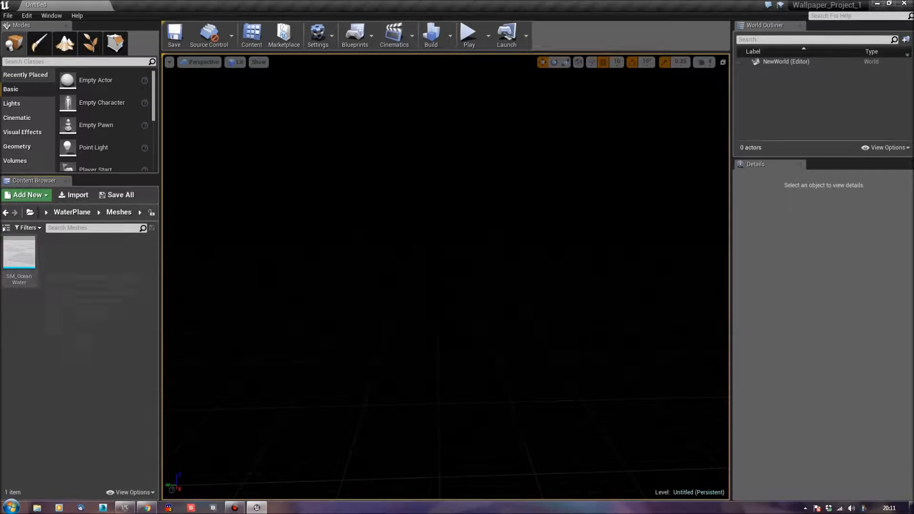
{"action": "left_click", "coordinate": [19, 252]}
{"action": "left_click_drag", "start_coordinate": [19, 253], "coordinate": [442, 366]}
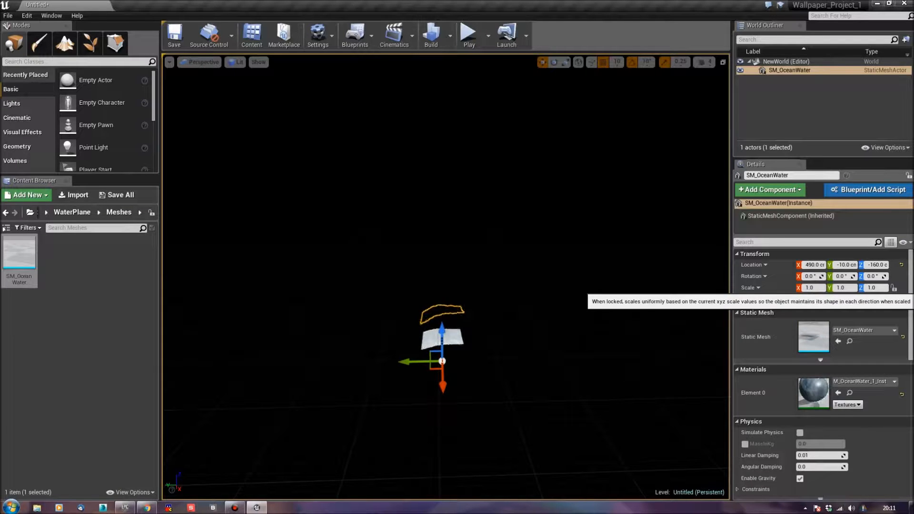
Scale the ocean water mesh uniformly to 100 on all axes and clear the selection
{"action": "left_click", "coordinate": [813, 287]}
{"action": "type", "text": "100"}
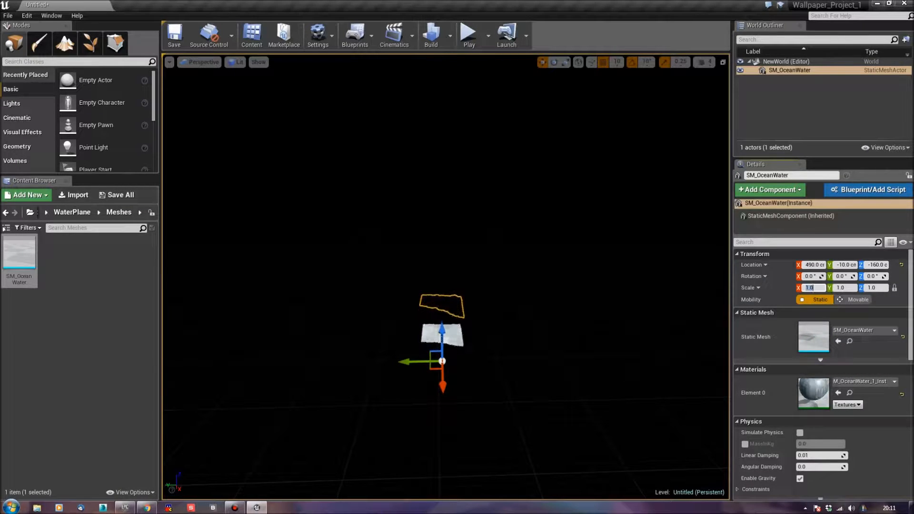
{"action": "key", "text": "Return"}
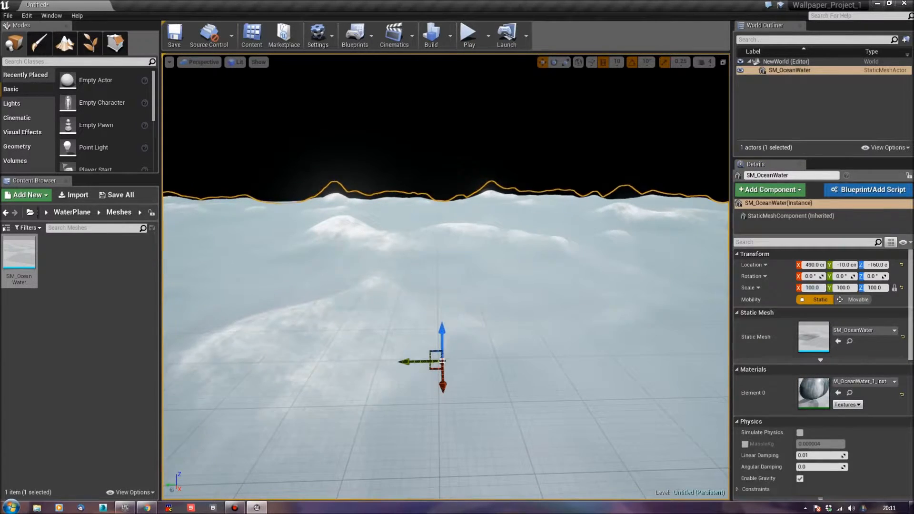
{"action": "key", "text": "Escape"}
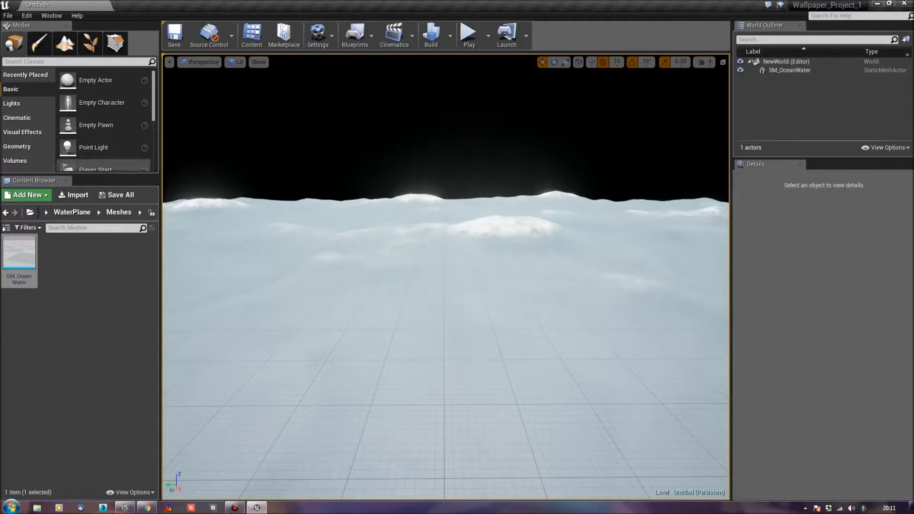
{"action": "left_click", "coordinate": [86, 324]}
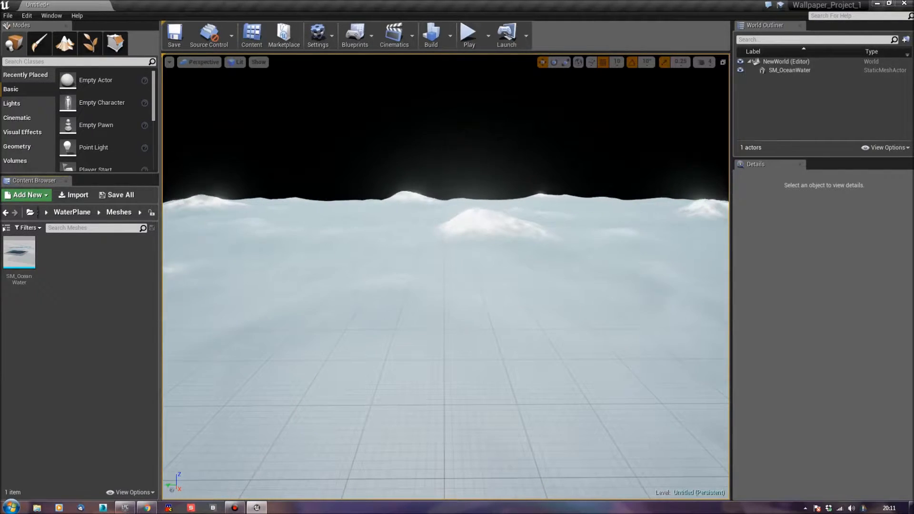
Browse to the WaterPlane/Lake/Materials folder and select the ocean water mesh in the level
{"action": "left_click", "coordinate": [71, 212]}
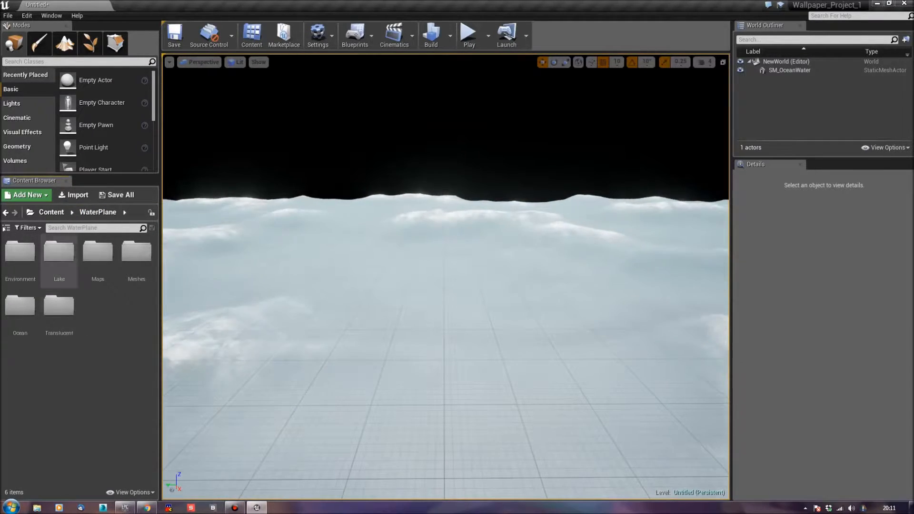
{"action": "double_click", "coordinate": [59, 251]}
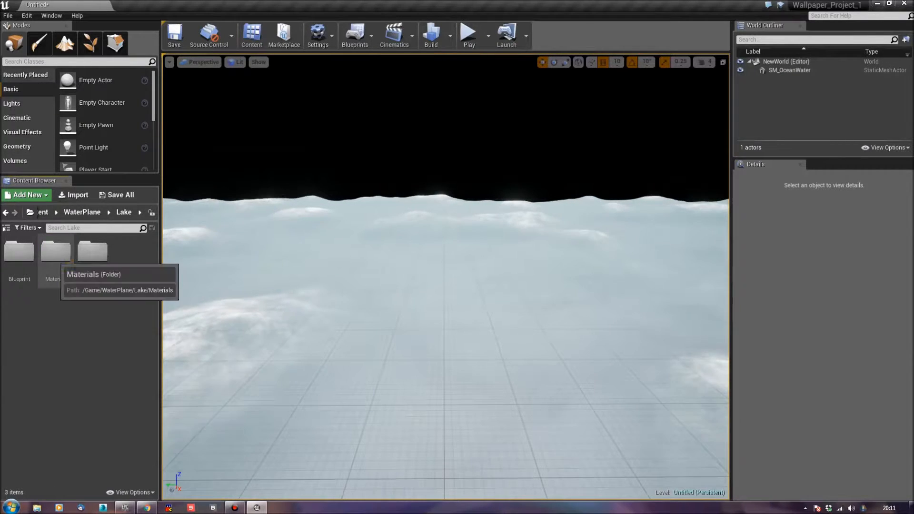
{"action": "double_click", "coordinate": [56, 252]}
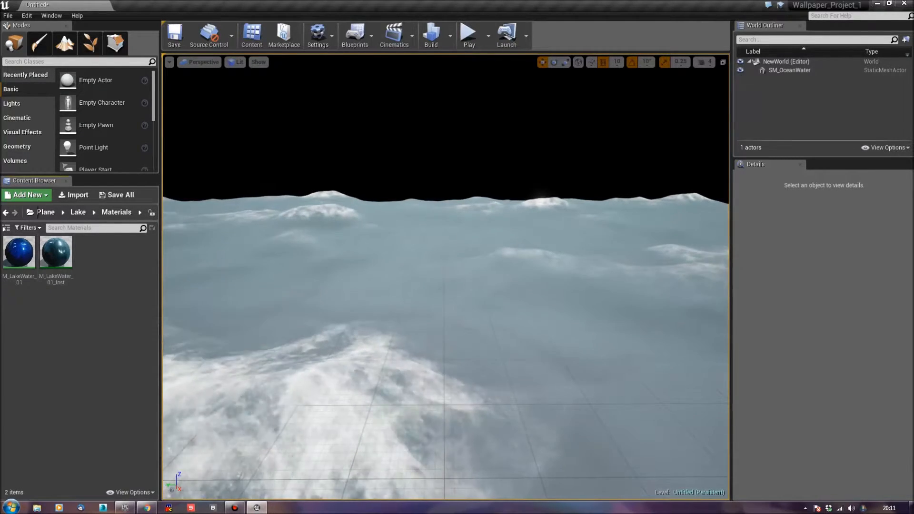
{"action": "left_click", "coordinate": [448, 363]}
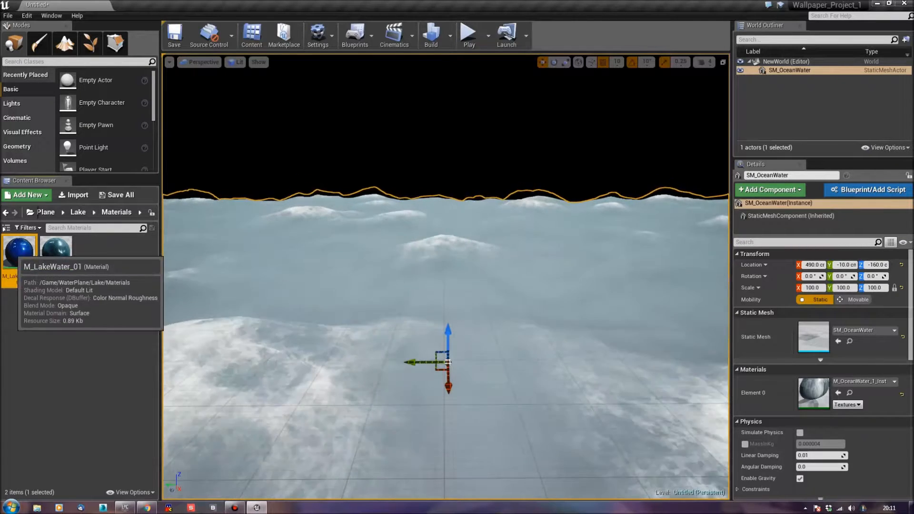
Open the M_LakeWater_01 material, examine its node graph around the water normal textures and wave speed nodes, and close it
{"action": "left_click", "coordinate": [19, 252]}
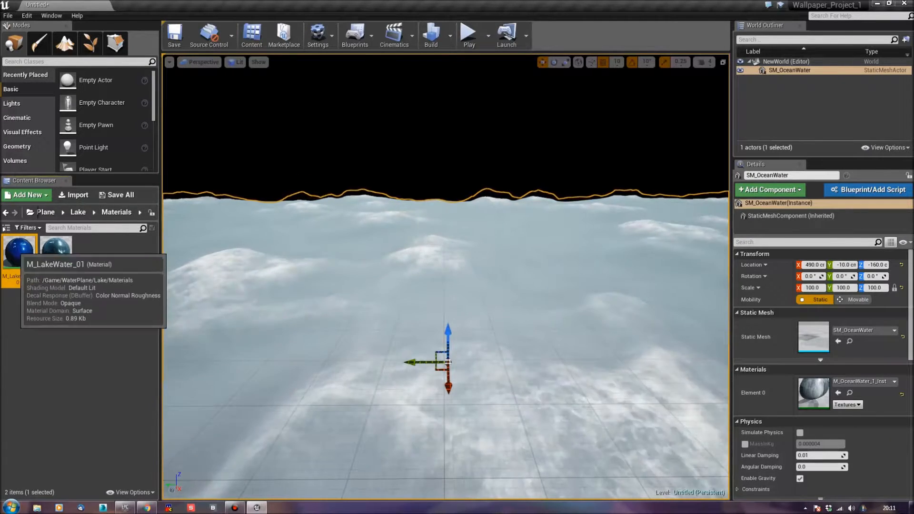
{"action": "double_click", "coordinate": [19, 252]}
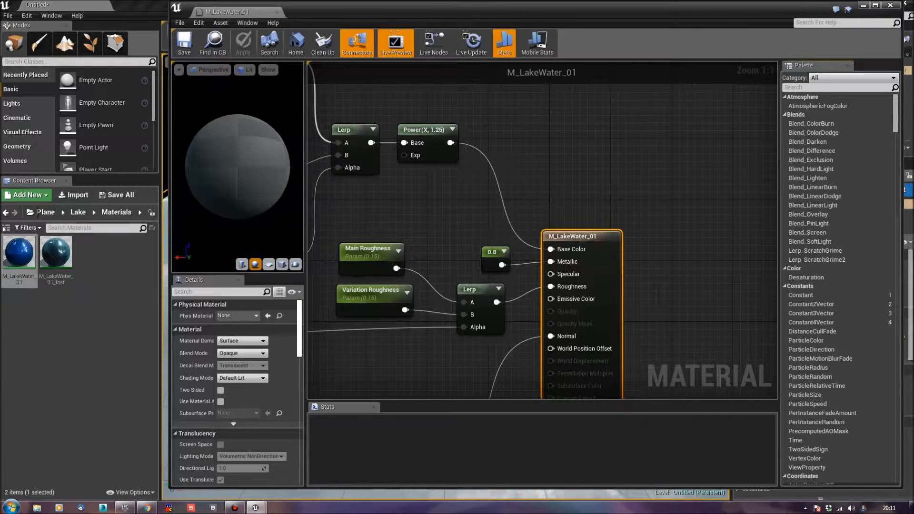
{"action": "left_click_drag", "start_coordinate": [346, 349], "coordinate": [380, 351]}
{"action": "scroll", "coordinate": [552, 328], "scroll_direction": "down", "scroll_amount": 6}
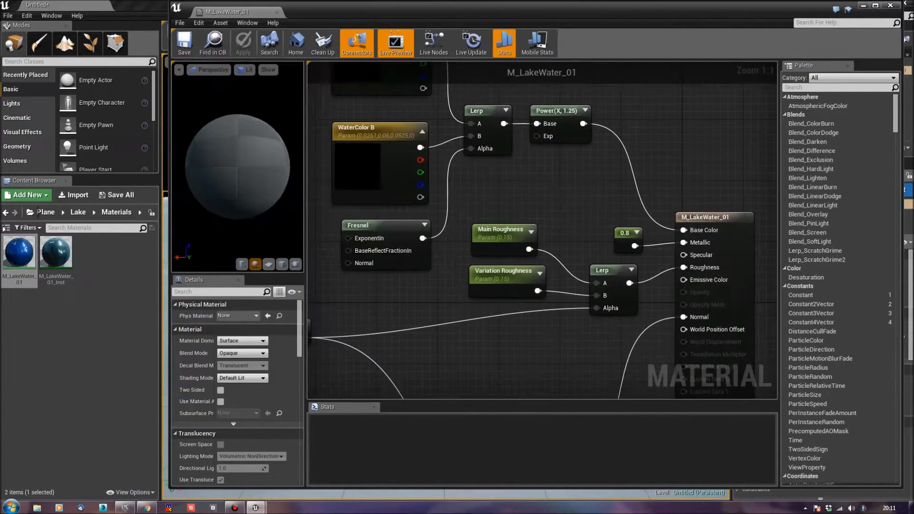
{"action": "right_click_drag", "start_coordinate": [430, 346], "coordinate": [600, 202]}
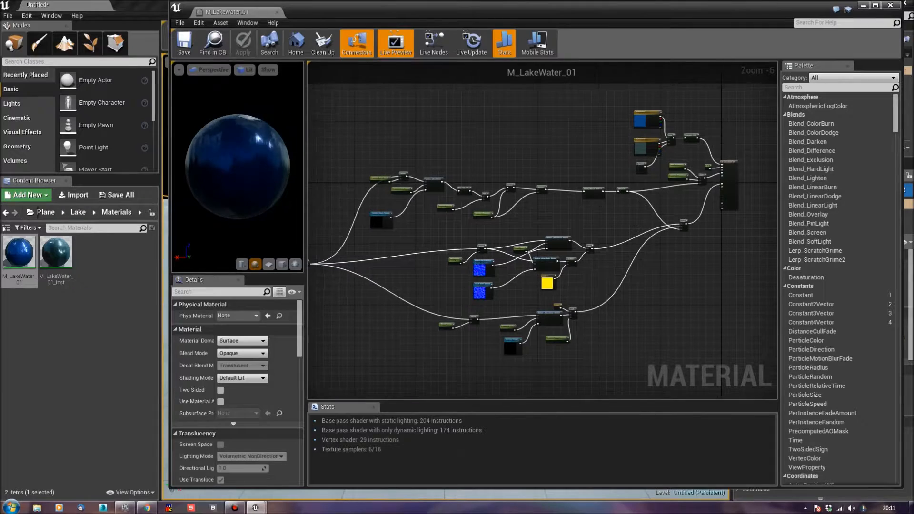
{"action": "scroll", "coordinate": [600, 202], "scroll_direction": "down", "scroll_amount": 3}
{"action": "scroll", "coordinate": [463, 275], "scroll_direction": "up", "scroll_amount": 6}
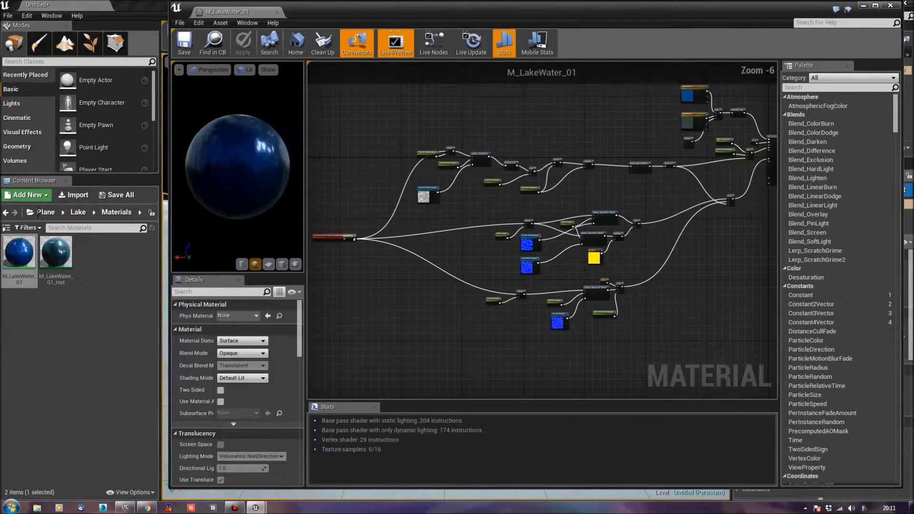
{"action": "right_click_drag", "start_coordinate": [528, 228], "coordinate": [375, 339]}
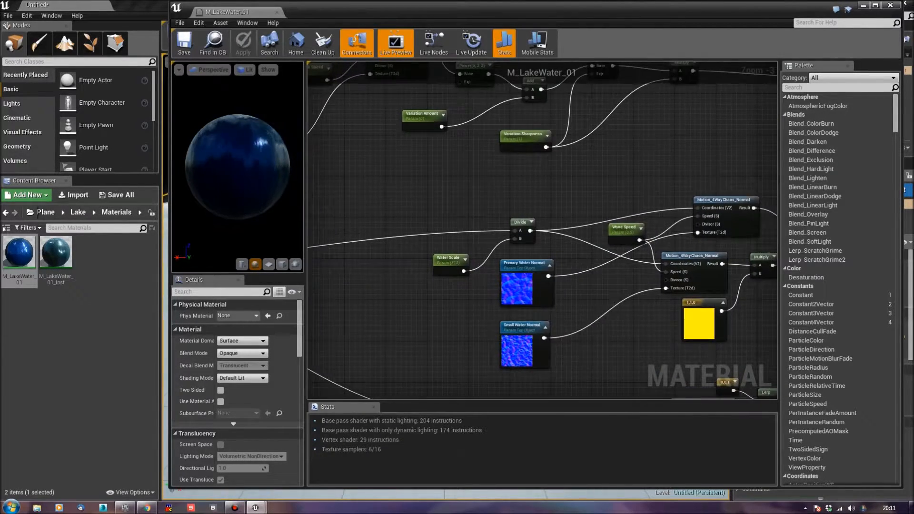
{"action": "scroll", "coordinate": [433, 327], "scroll_direction": "up", "scroll_amount": 2}
{"action": "right_click_drag", "start_coordinate": [471, 322], "coordinate": [316, 285]}
{"action": "right_click_drag", "start_coordinate": [481, 298], "coordinate": [324, 298]}
{"action": "right_click_drag", "start_coordinate": [509, 282], "coordinate": [617, 256]}
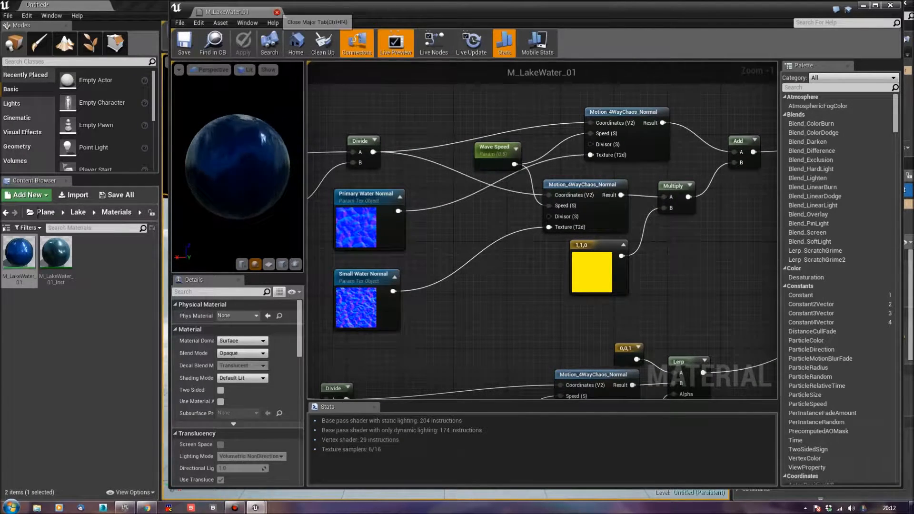
{"action": "left_click", "coordinate": [277, 11]}
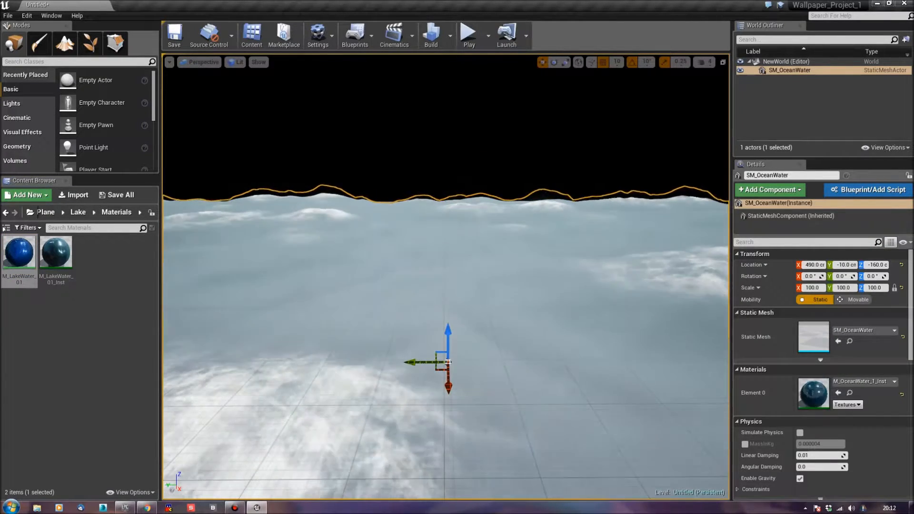
Assign M_LakeWater_01_Inst to the ocean water mesh's Element 0 material slot and clear the selection
{"action": "left_click_drag", "start_coordinate": [56, 252], "coordinate": [805, 395]}
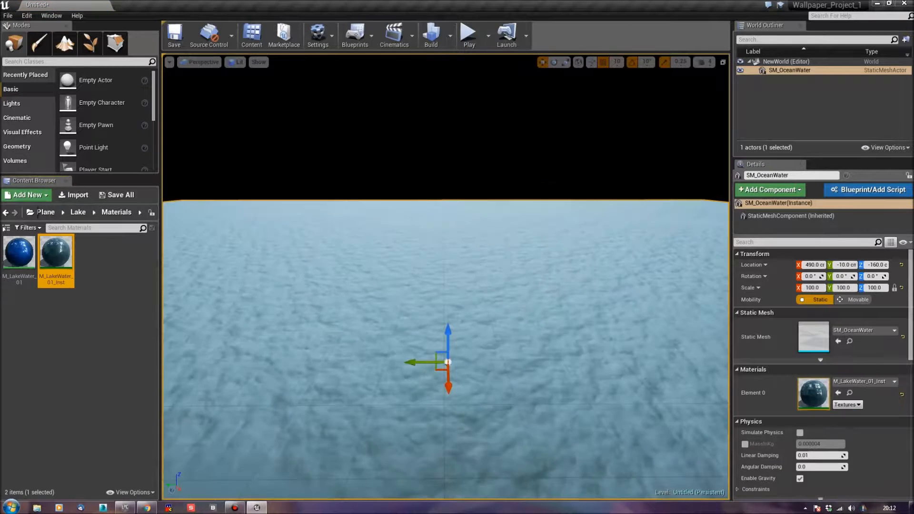
{"action": "key", "text": "Escape"}
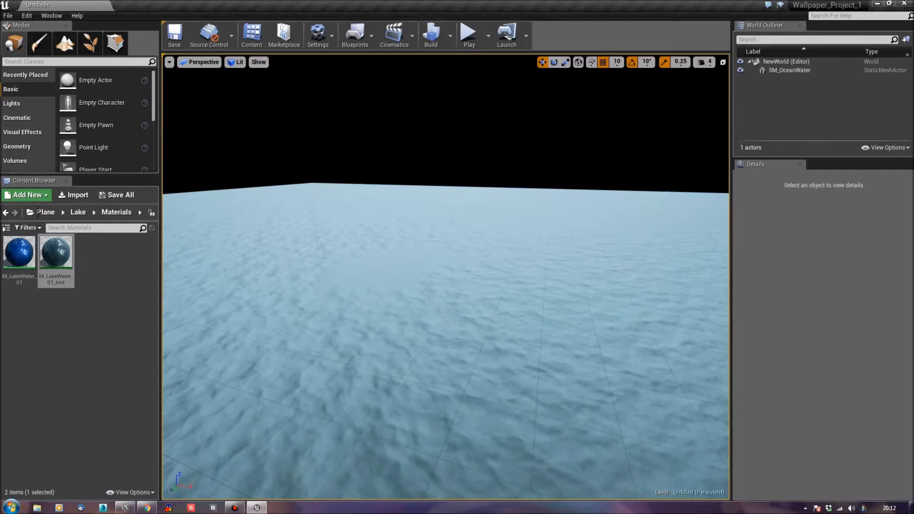
{"action": "left_click", "coordinate": [103, 314]}
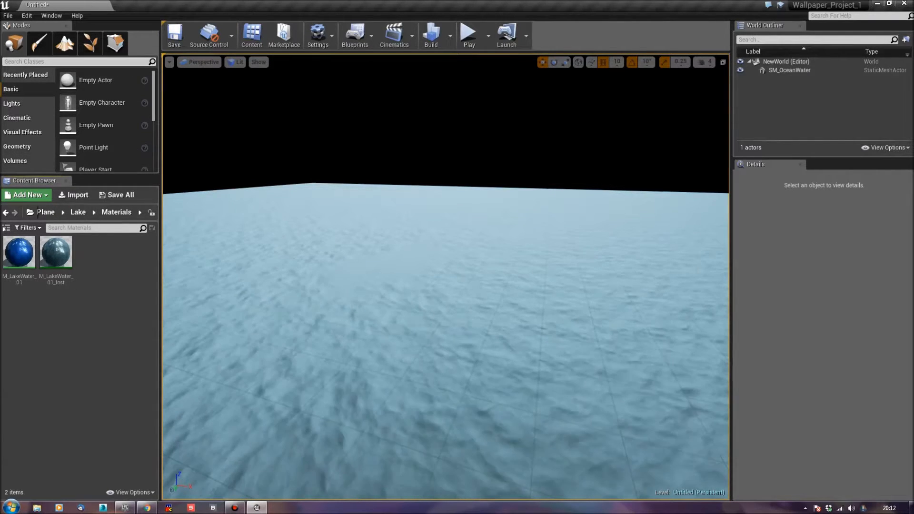
Add a Camera to the level and position it above the water at about X 110, Y 620, Z -20 cm
{"action": "type", "text": "ca"}
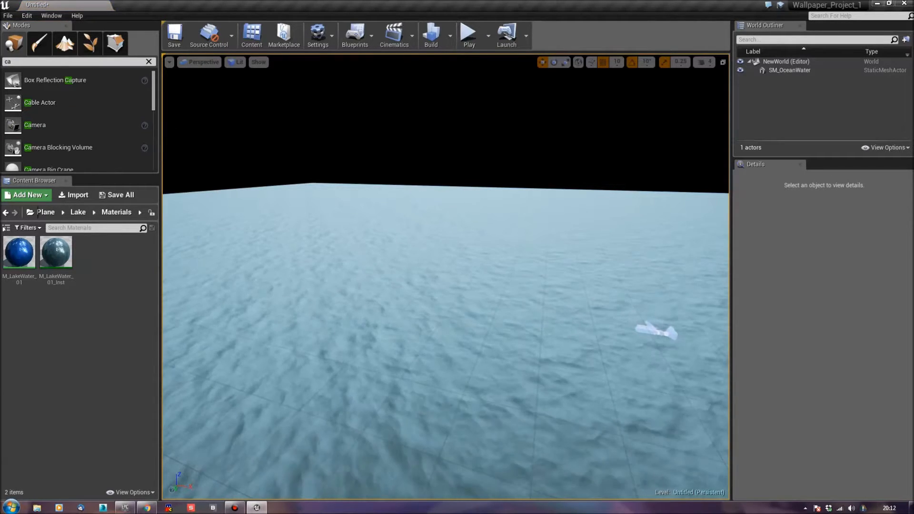
{"action": "left_click_drag", "start_coordinate": [664, 332], "coordinate": [671, 336]}
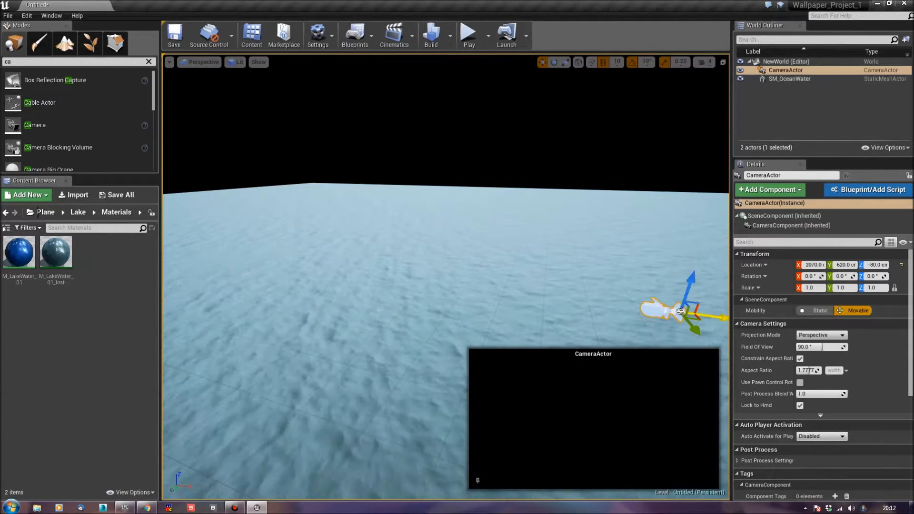
{"action": "left_click_drag", "start_coordinate": [686, 314], "coordinate": [231, 296]}
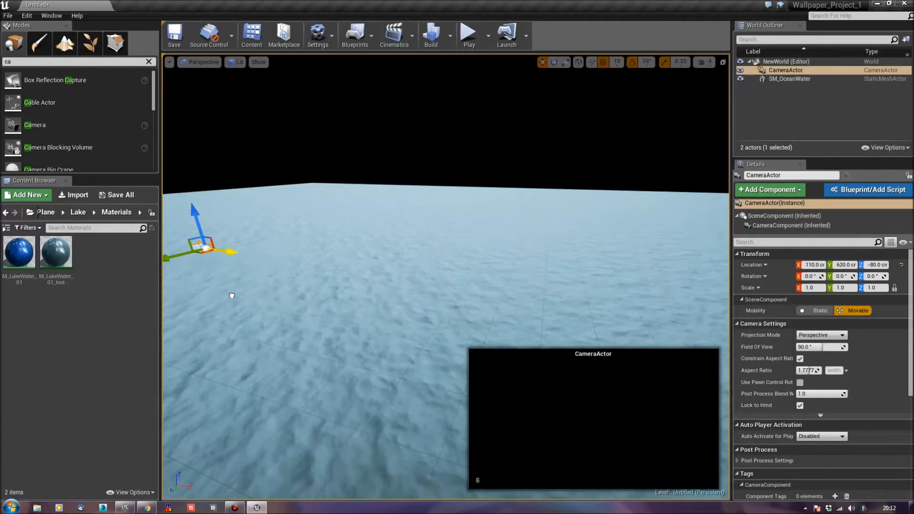
{"action": "right_click_drag", "start_coordinate": [381, 276], "coordinate": [417, 302]}
{"action": "left_click_drag", "start_coordinate": [355, 276], "coordinate": [353, 251]}
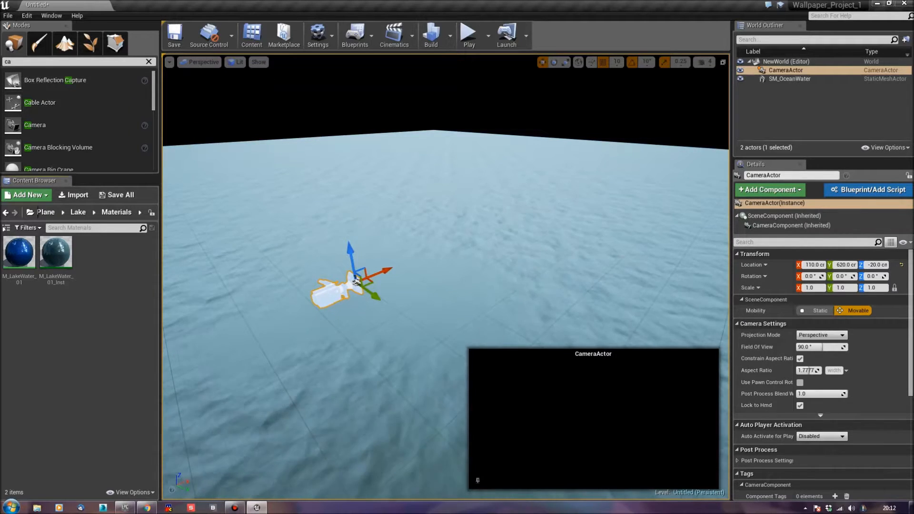
Place a Point Light above the water in front of the camera at about X 530, Y 480, Z 60 cm
{"action": "left_click", "coordinate": [149, 62]}
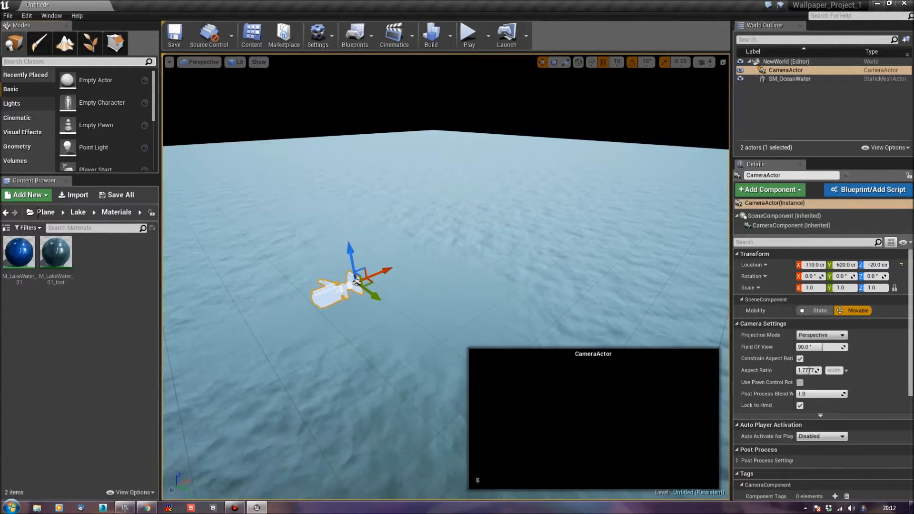
{"action": "left_click", "coordinate": [28, 104]}
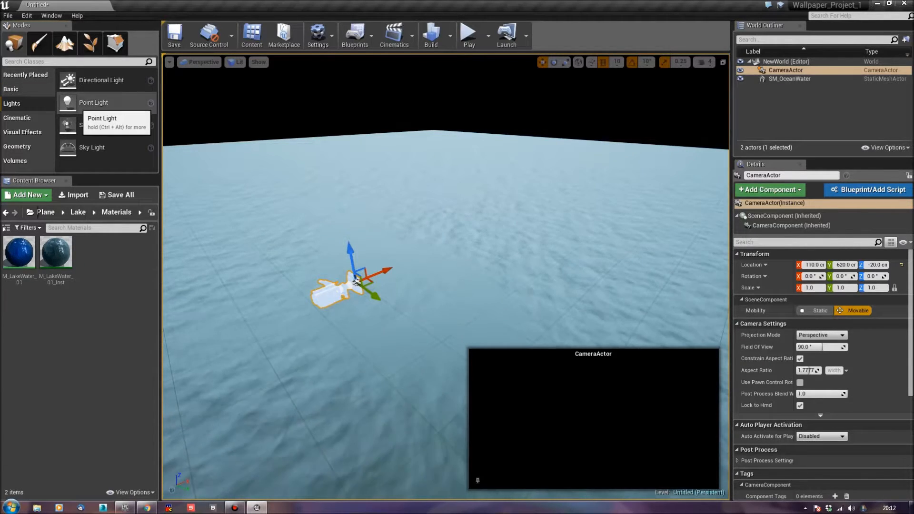
{"action": "left_click_drag", "start_coordinate": [81, 104], "coordinate": [439, 170]}
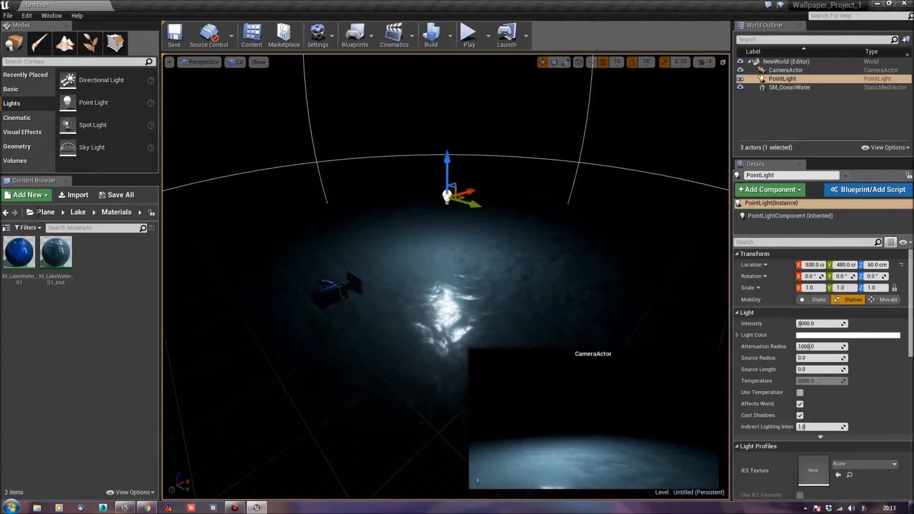
{"action": "right_click_drag", "start_coordinate": [440, 170], "coordinate": [545, 172]}
{"action": "key", "text": "a"}
{"action": "key", "text": "d"}
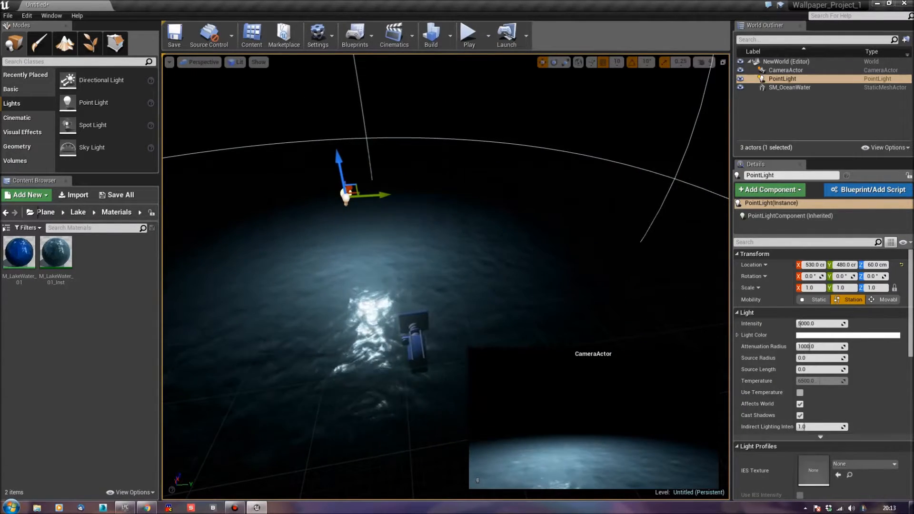
Move the camera along Y to 480 cm so it lines up with the point light
{"action": "left_click", "coordinate": [413, 321]}
{"action": "left_click_drag", "start_coordinate": [434, 320], "coordinate": [361, 330]}
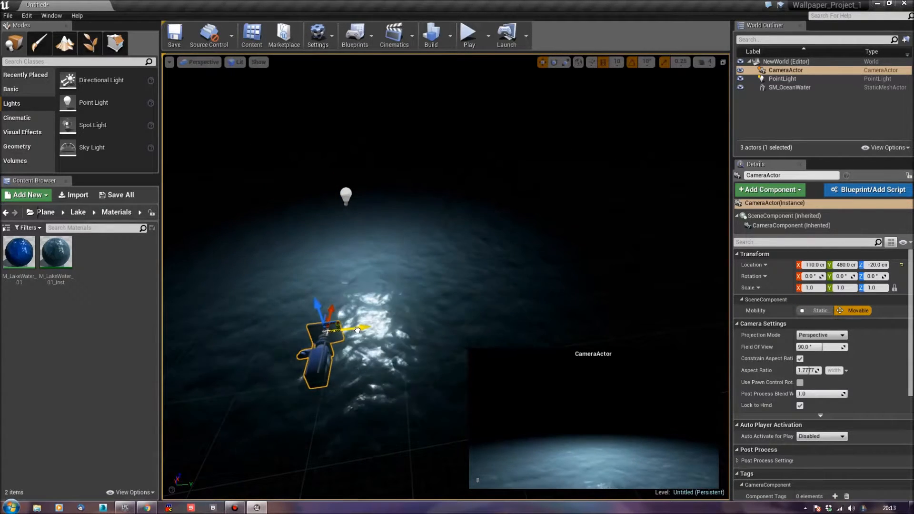
{"action": "key", "text": "a"}
{"action": "right_click_drag", "start_coordinate": [360, 330], "coordinate": [499, 332]}
{"action": "key", "text": "s"}
{"action": "key", "text": "d"}
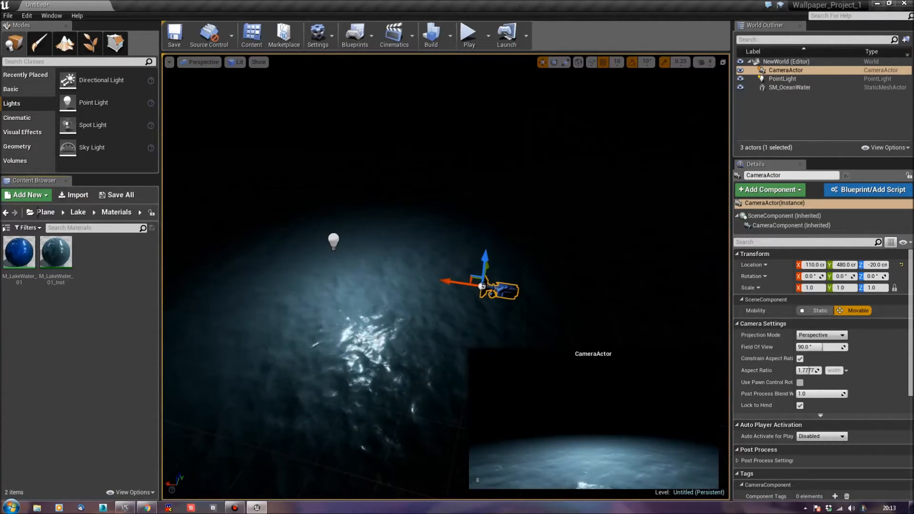
Show the project's root Content folder, and search the Vault in the Epic Games Launcher for "rock"
{"action": "left_click", "coordinate": [46, 212]}
{"action": "left_click", "coordinate": [52, 212]}
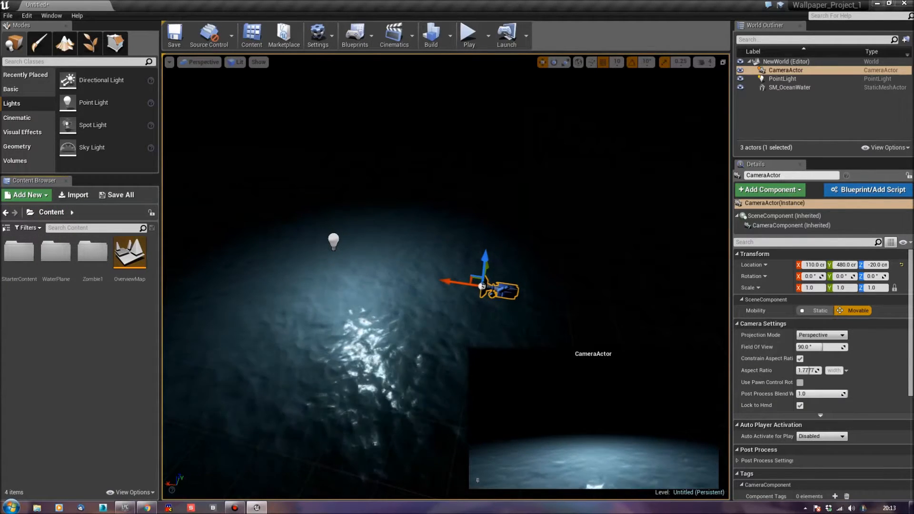
{"action": "left_click", "coordinate": [125, 507]}
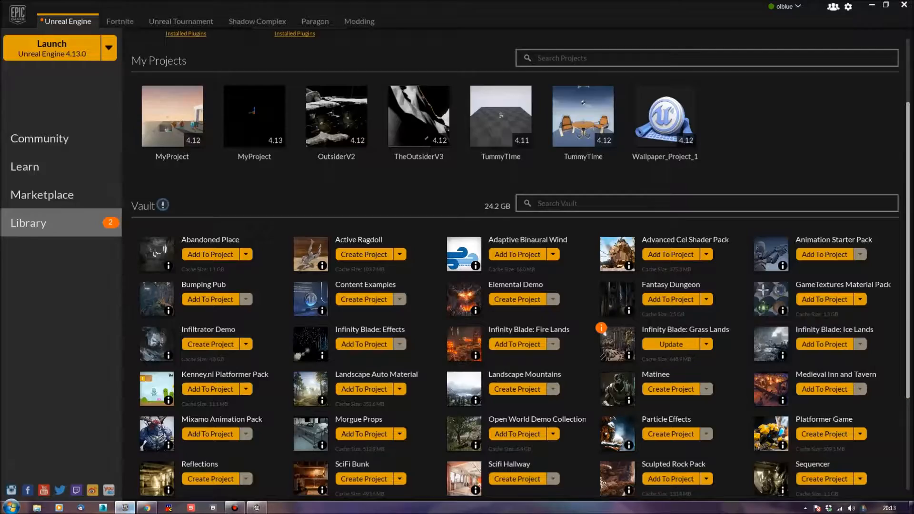
{"action": "scroll", "coordinate": [522, 265], "scroll_direction": "down", "scroll_amount": 3}
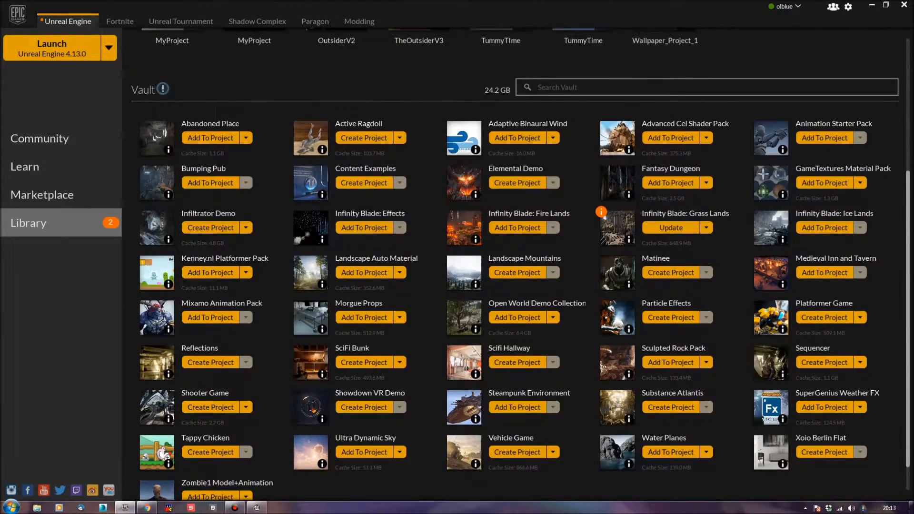
{"action": "scroll", "coordinate": [522, 265], "scroll_direction": "down", "scroll_amount": 1}
{"action": "left_click", "coordinate": [558, 62]}
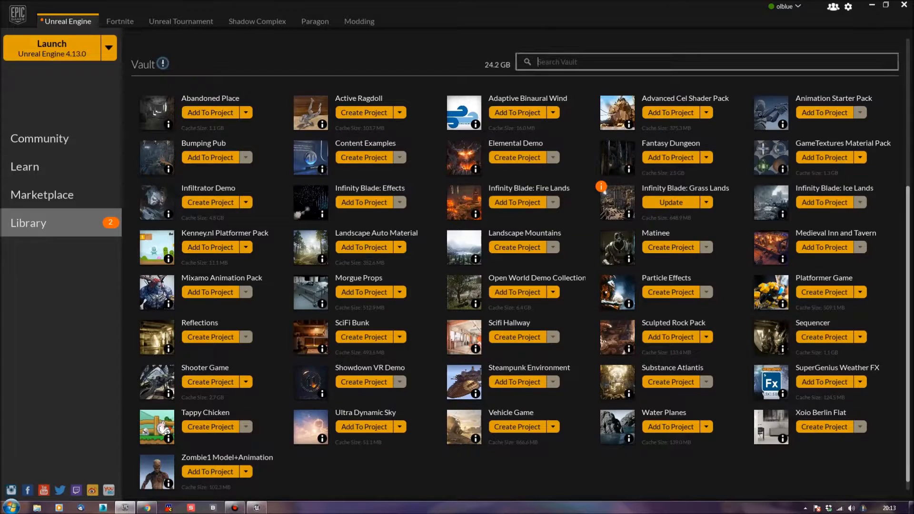
{"action": "type", "text": "rock"}
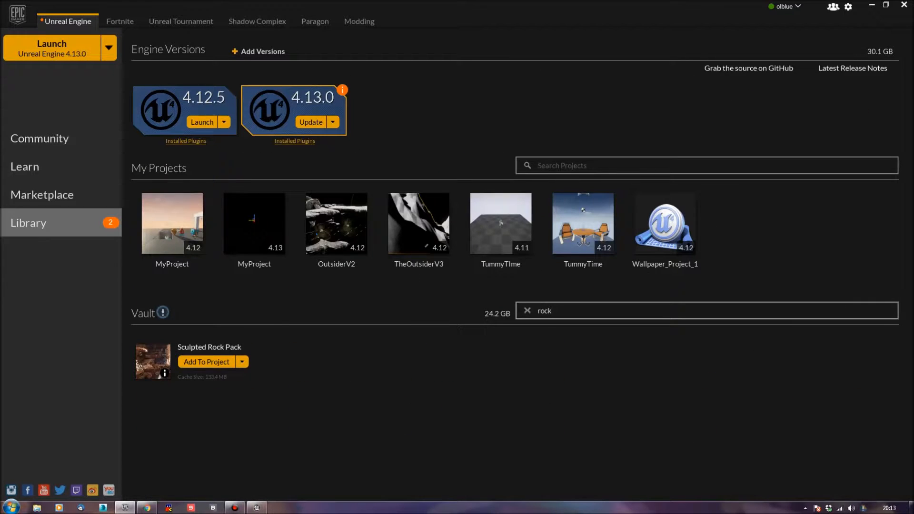
Add the Sculpted Rock Pack from the Vault to Wallpaper_Project_1
{"action": "left_click", "coordinate": [206, 362]}
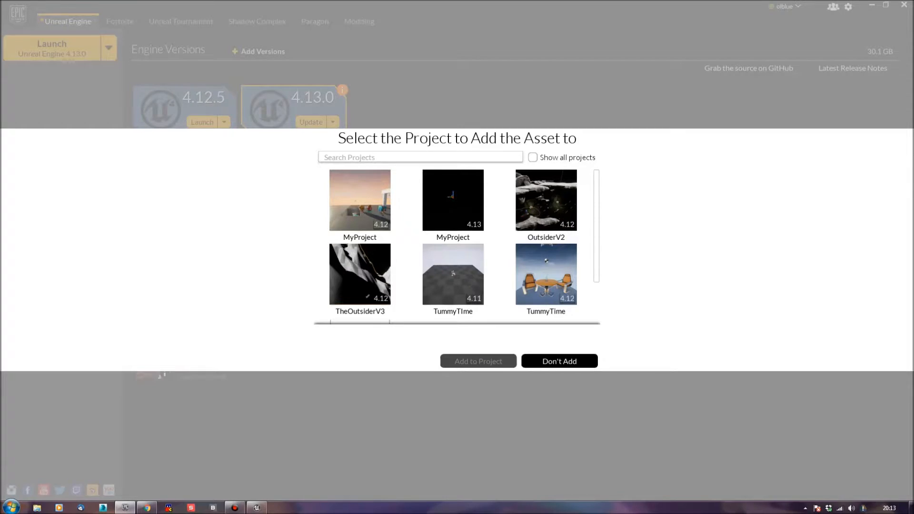
{"action": "scroll", "coordinate": [476, 253], "scroll_direction": "down", "scroll_amount": 2}
{"action": "left_click", "coordinate": [364, 305]}
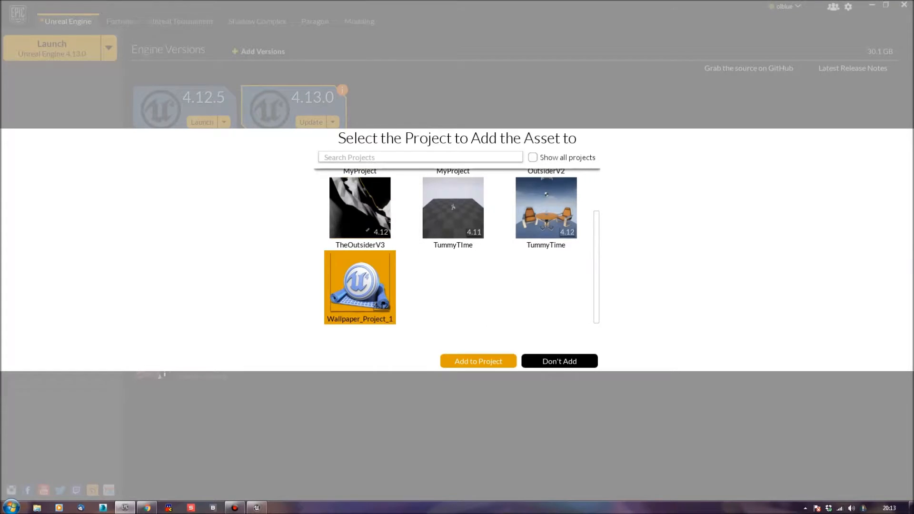
{"action": "left_click", "coordinate": [478, 362]}
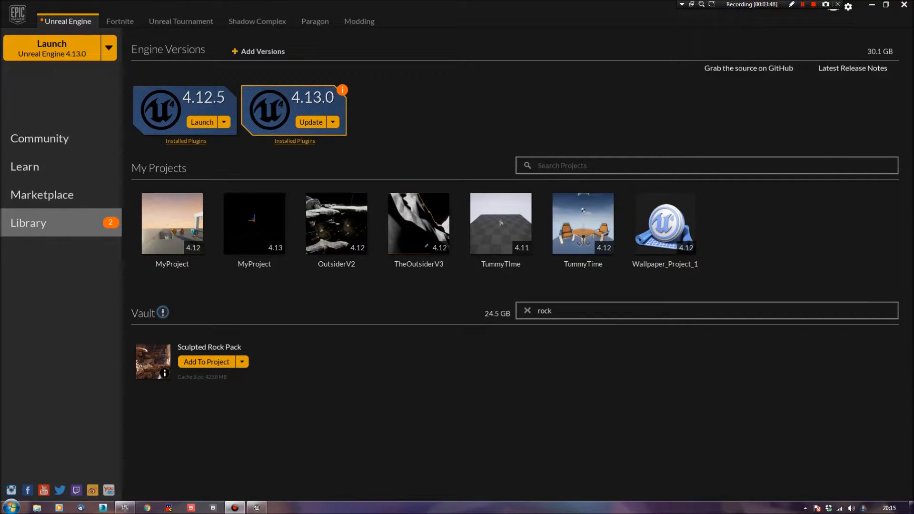
Switch back to the Unreal Editor and open the SculptedRockPack Meshes/Update1 folder, checking its Rockfaces subfolder
{"action": "left_click", "coordinate": [257, 508]}
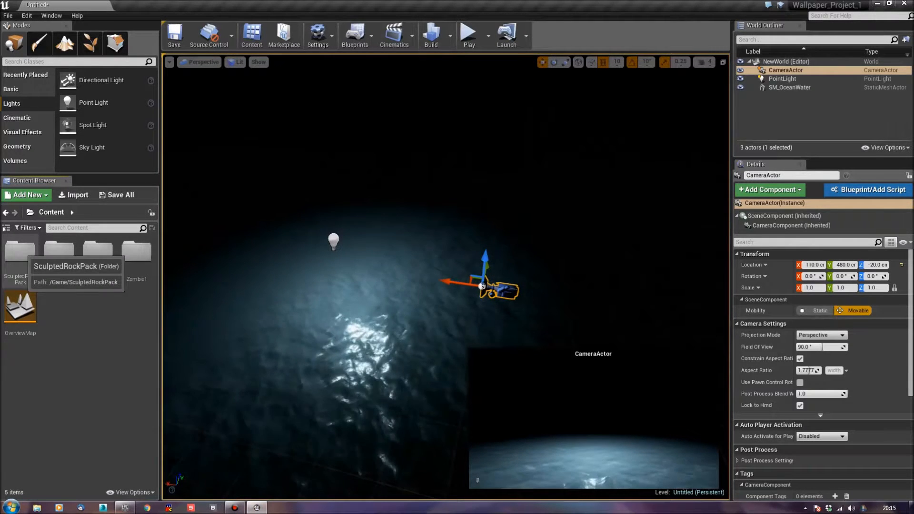
{"action": "double_click", "coordinate": [20, 253]}
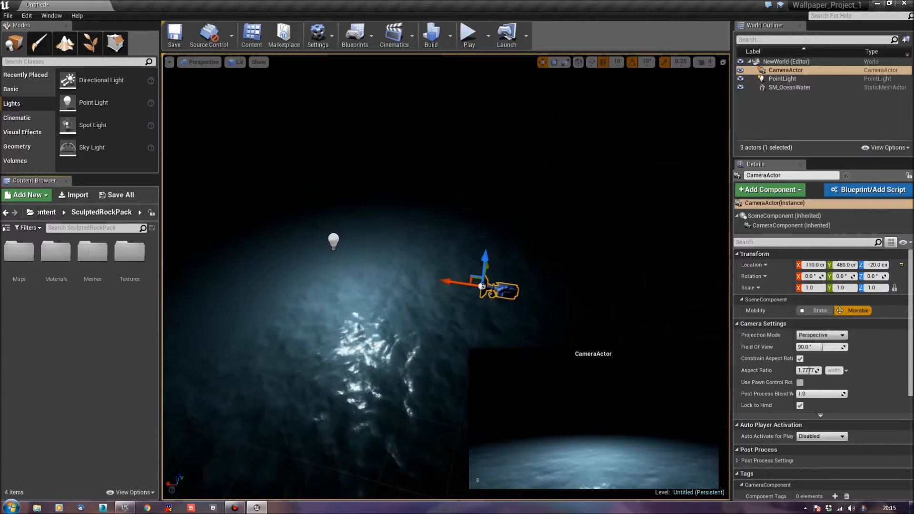
{"action": "double_click", "coordinate": [92, 251]}
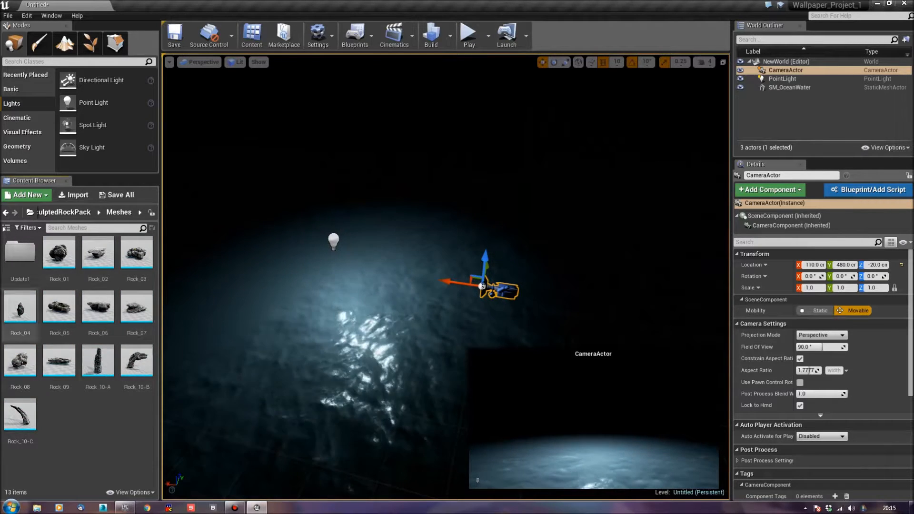
{"action": "left_click", "coordinate": [20, 252]}
{"action": "double_click", "coordinate": [20, 252]}
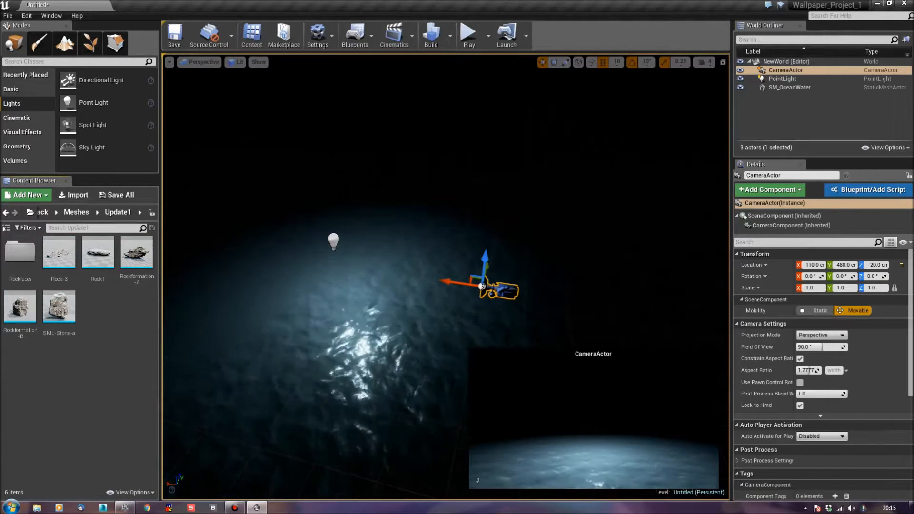
{"action": "double_click", "coordinate": [20, 252]}
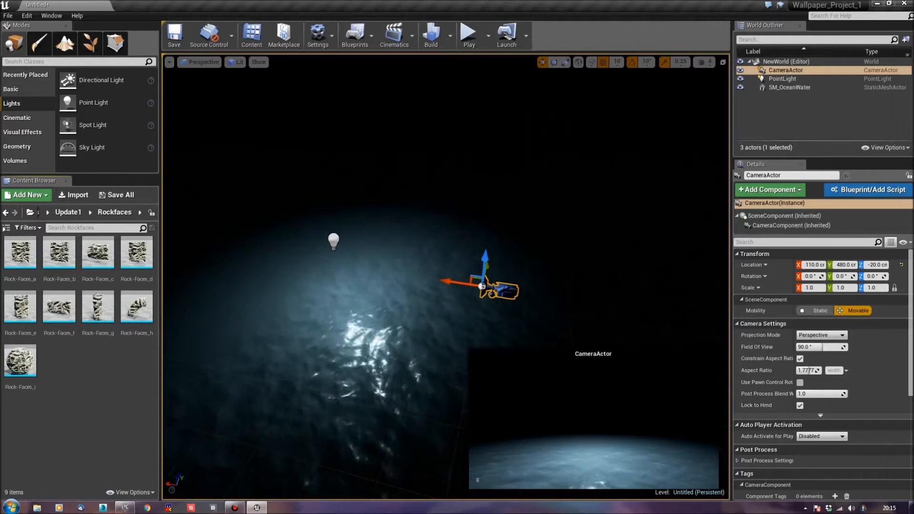
{"action": "left_click", "coordinate": [5, 213]}
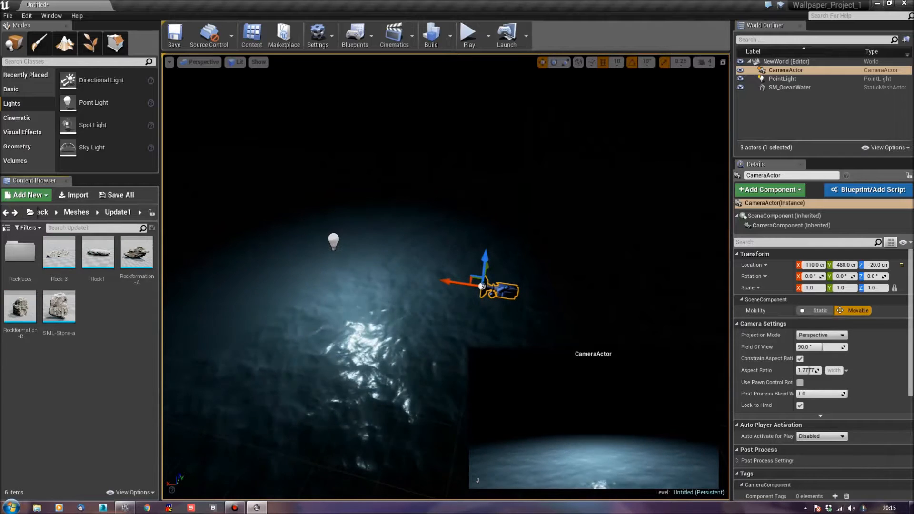
Place the Rock-3 mesh in front of the camera at about X 760, Y 650, Z -180 cm, rotated -40° about Z
{"action": "left_click", "coordinate": [59, 253]}
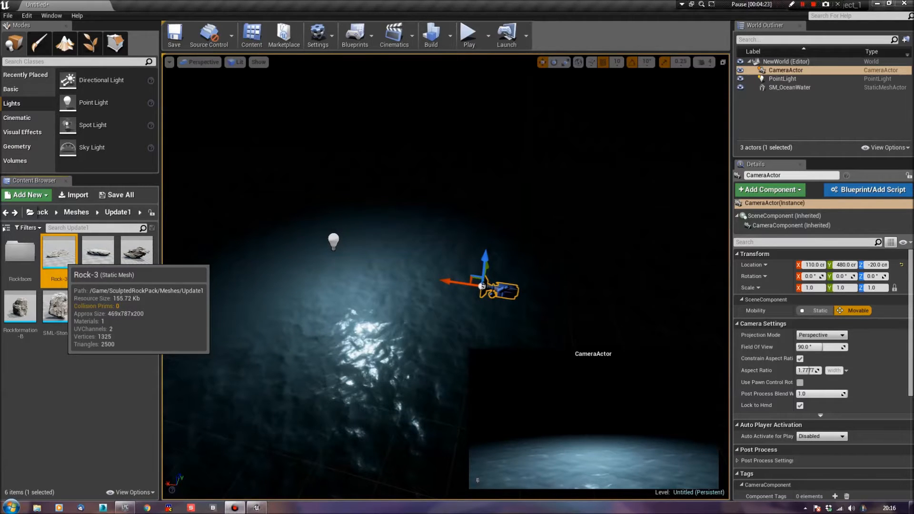
{"action": "left_click_drag", "start_coordinate": [53, 259], "coordinate": [365, 266]}
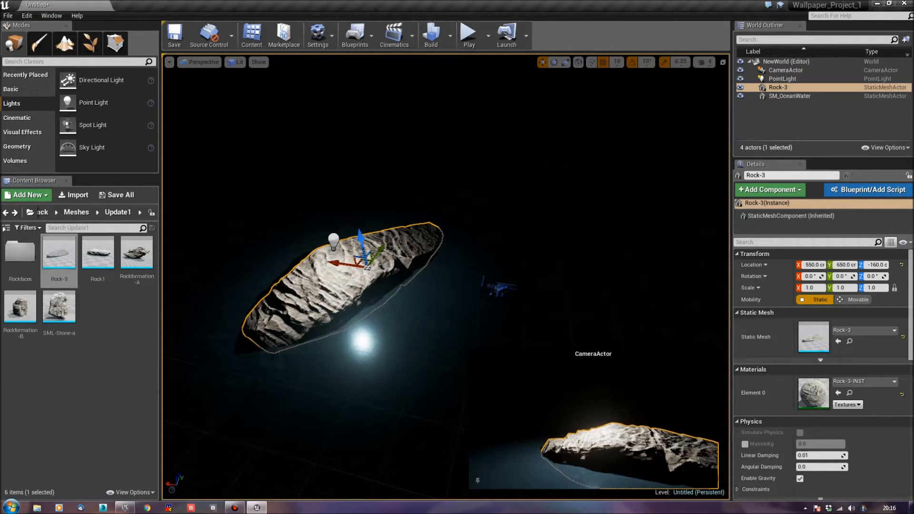
{"action": "right_click_drag", "start_coordinate": [365, 266], "coordinate": [374, 205]}
{"action": "key", "text": "e"}
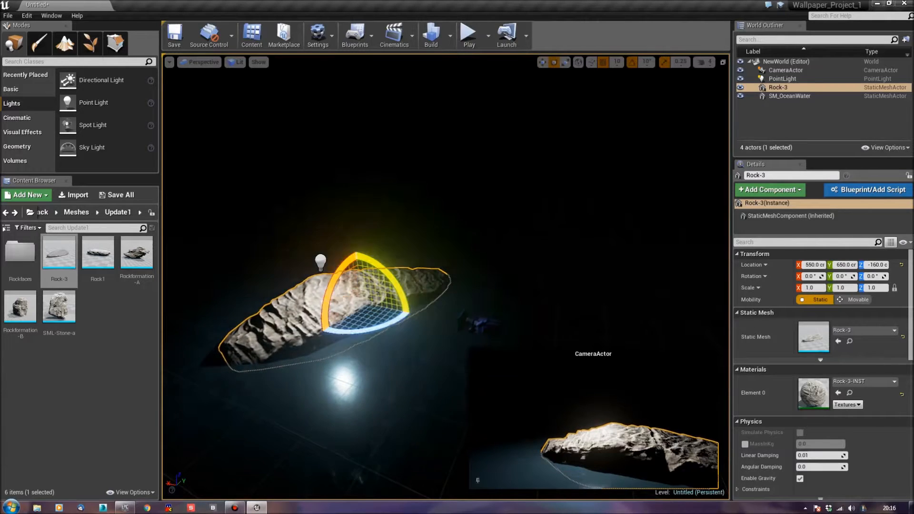
{"action": "mouse_move", "coordinate": [368, 332]}
{"action": "left_mouse_down"}
{"action": "mouse_move", "coordinate": [319, 334]}
{"action": "mouse_move", "coordinate": [385, 332]}
{"action": "left_mouse_up"}
{"action": "key", "text": "w"}
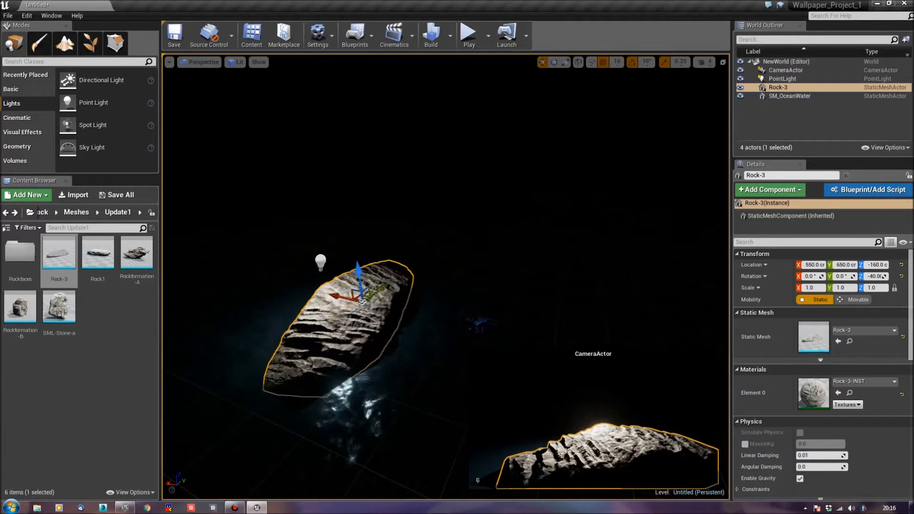
{"action": "left_click_drag", "start_coordinate": [340, 297], "coordinate": [312, 271]}
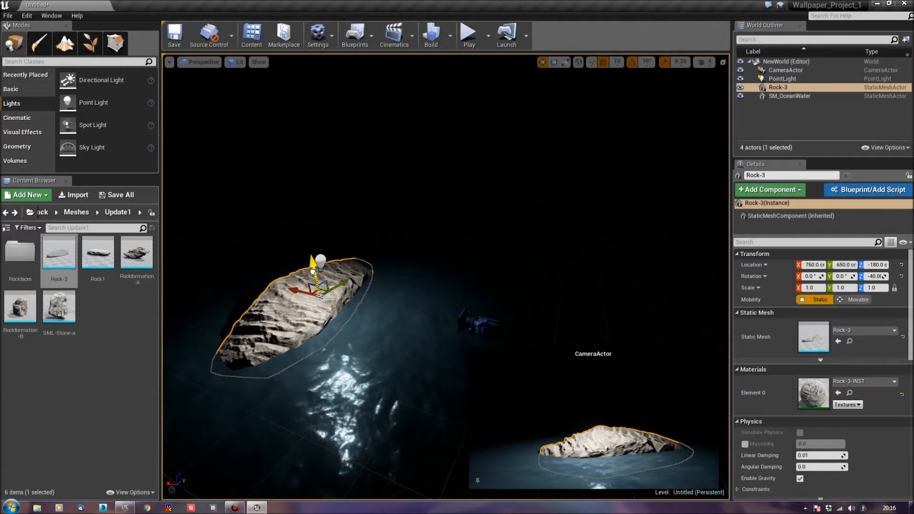
Duplicate the rock toward the camera at about X 680 cm and scale the copy to 0.75 on all axes
{"action": "right_click_drag", "start_coordinate": [362, 286], "coordinate": [336, 276]}
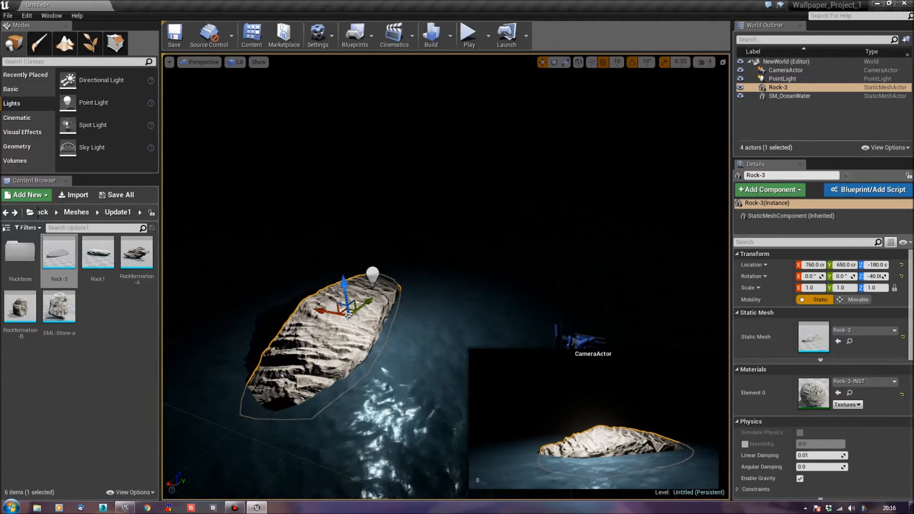
{"action": "left_click_drag", "start_coordinate": [349, 315], "coordinate": [357, 321]}
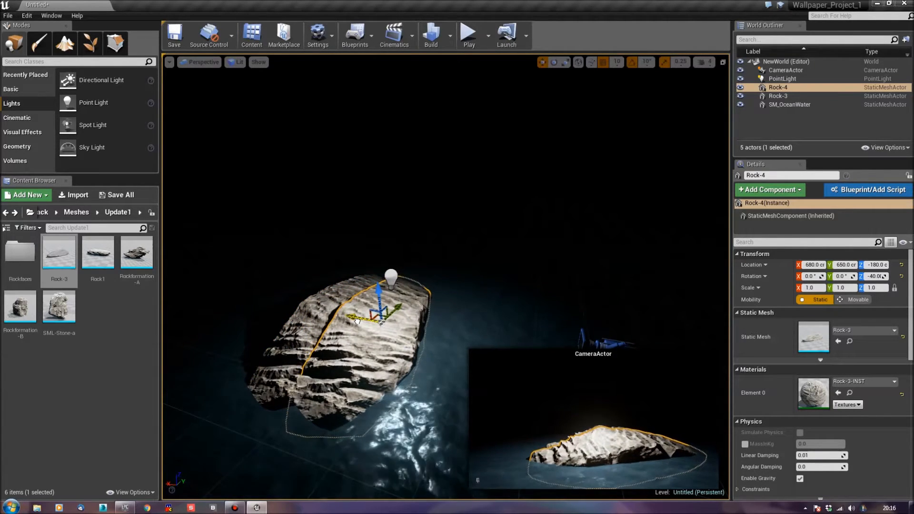
{"action": "right_click_drag", "start_coordinate": [357, 322], "coordinate": [342, 321]}
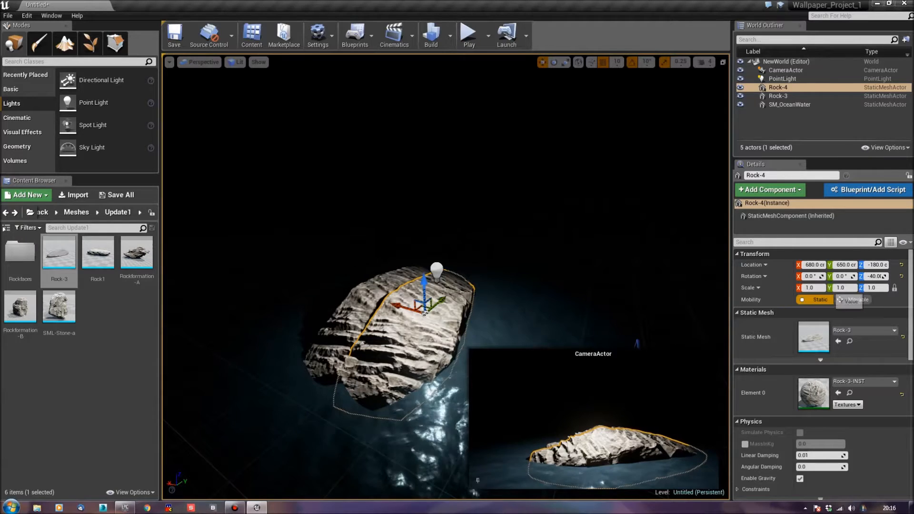
{"action": "left_click", "coordinate": [809, 287]}
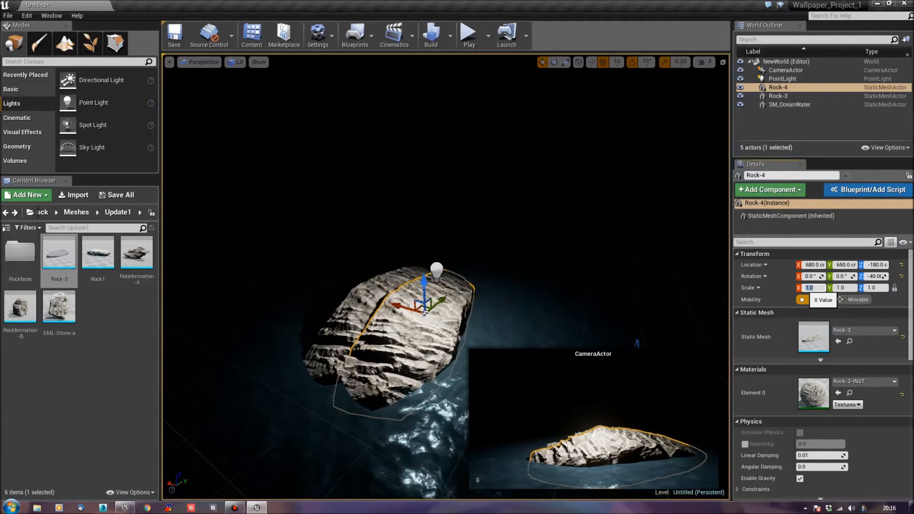
{"action": "key", "text": "Return"}
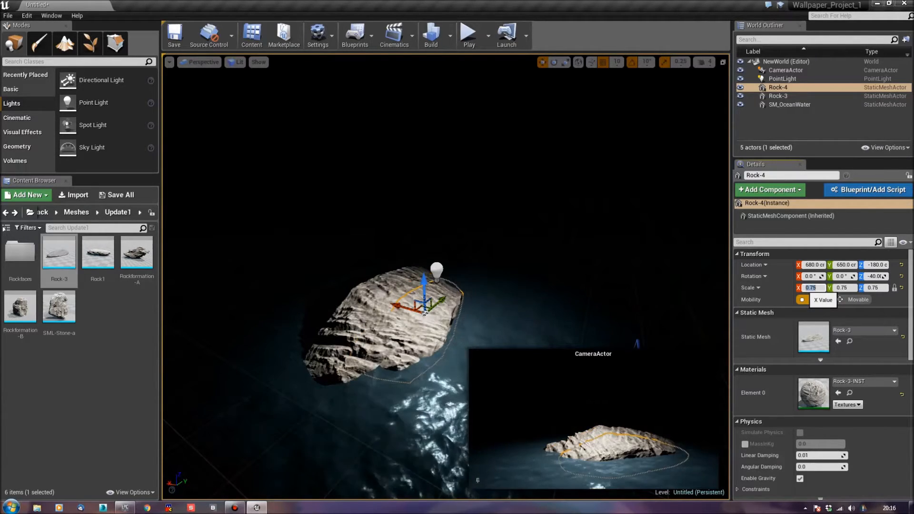
{"action": "left_click", "coordinate": [548, 305]}
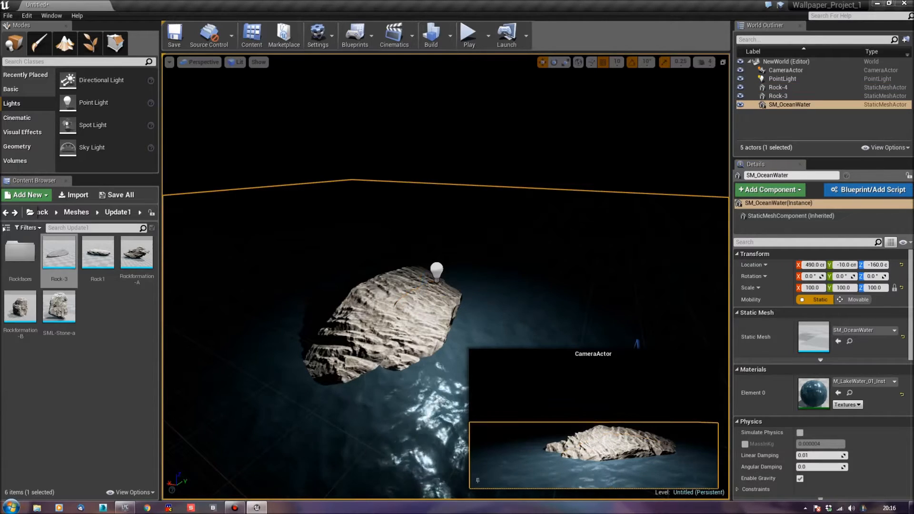
Move the smaller rock to about X 620, Y 650, Z -200 cm and rotate it to -60° about Z
{"action": "left_click", "coordinate": [424, 295]}
{"action": "left_click_drag", "start_coordinate": [424, 290], "coordinate": [423, 293]}
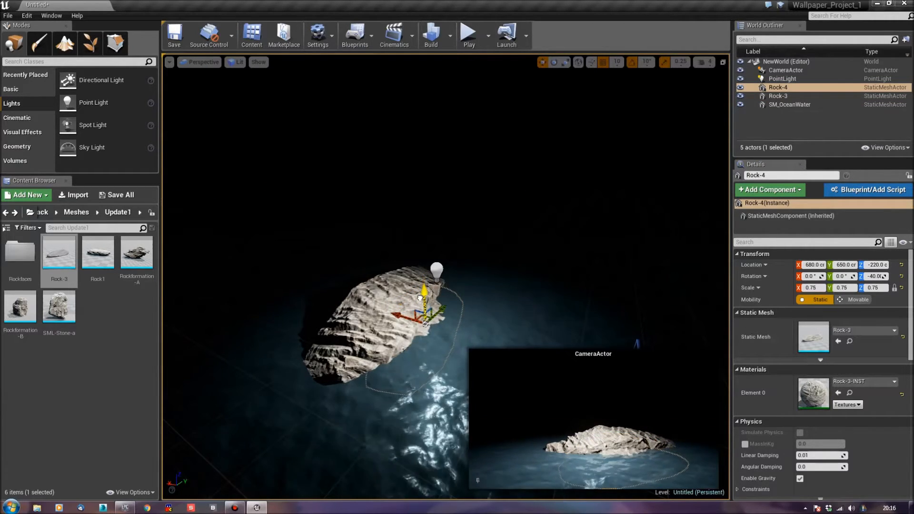
{"action": "left_click_drag", "start_coordinate": [425, 318], "coordinate": [420, 315]}
{"action": "key", "text": "d"}
{"action": "right_click_drag", "start_coordinate": [420, 316], "coordinate": [333, 348]}
{"action": "key", "text": "w"}
{"action": "key", "text": "e"}
{"action": "left_click_drag", "start_coordinate": [405, 333], "coordinate": [378, 276]}
Shift the smaller rock along X to about 640 cm, closer to the larger rock
{"action": "key", "text": "w"}
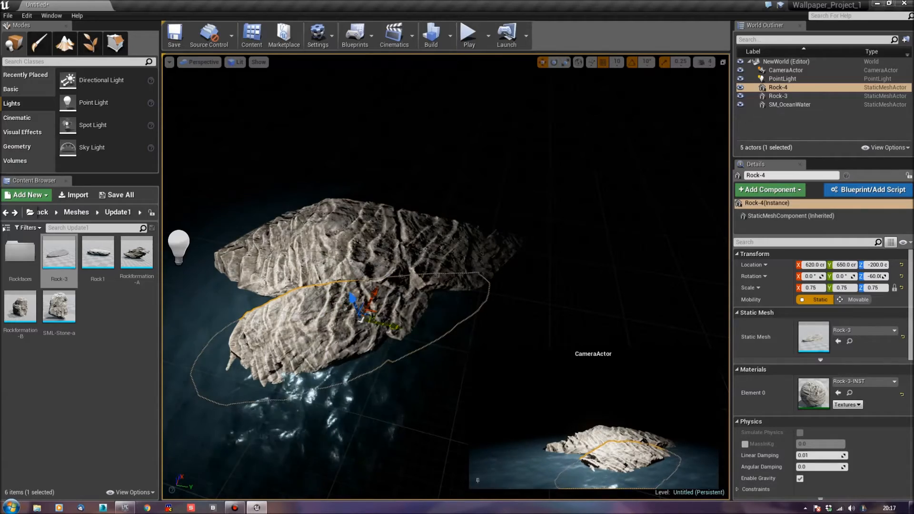
{"action": "left_click_drag", "start_coordinate": [373, 299], "coordinate": [379, 291]}
{"action": "key", "text": "a"}
{"action": "right_click_drag", "start_coordinate": [379, 290], "coordinate": [476, 240]}
{"action": "key", "text": "w"}
{"action": "mouse_move", "coordinate": [474, 241]}
{"action": "left_mouse_down"}
{"action": "mouse_move", "coordinate": [477, 232]}
{"action": "mouse_move", "coordinate": [476, 240]}
{"action": "left_mouse_up"}
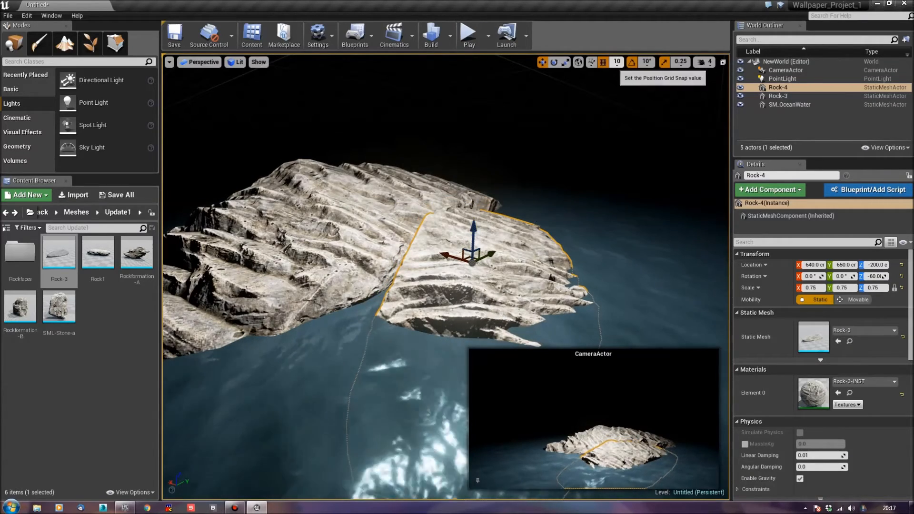
{"action": "mouse_move", "coordinate": [474, 238]}
{"action": "left_mouse_down"}
{"action": "mouse_move", "coordinate": [474, 230]}
{"action": "mouse_move", "coordinate": [474, 241]}
{"action": "left_mouse_up"}
Set the position grid snap to 1, fine-tune the smaller rock's position against the larger one, and clear the selection
{"action": "left_click", "coordinate": [617, 63]}
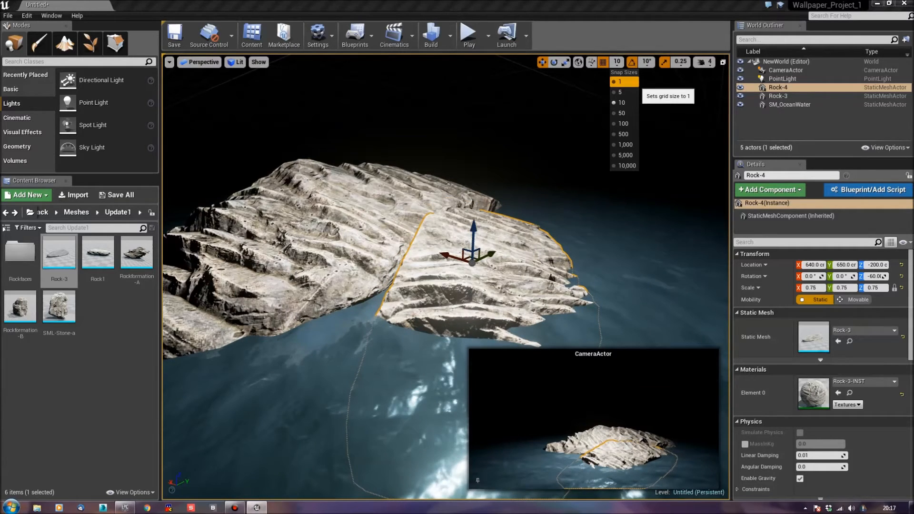
{"action": "left_click", "coordinate": [633, 82]}
{"action": "left_click_drag", "start_coordinate": [473, 240], "coordinate": [432, 252]}
{"action": "key", "text": "Escape"}
{"action": "right_click_drag", "start_coordinate": [446, 276], "coordinate": [300, 265]}
{"action": "key", "text": "w"}
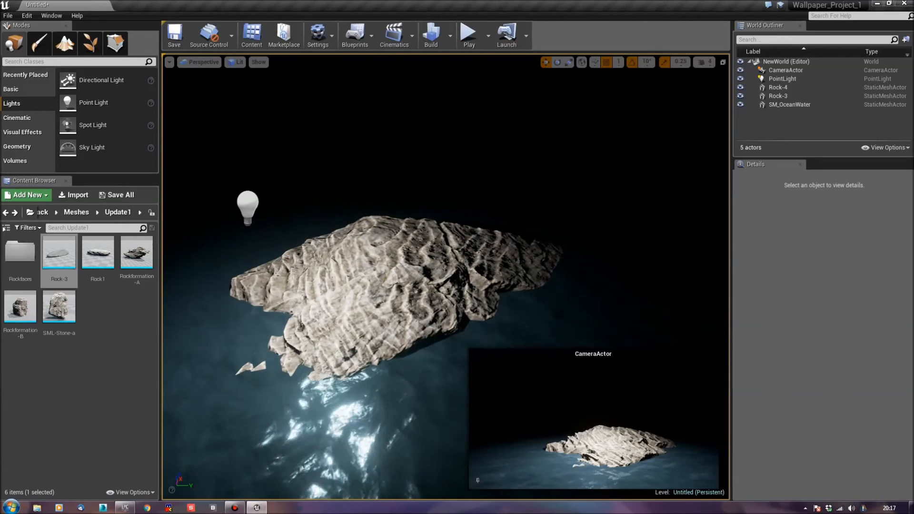